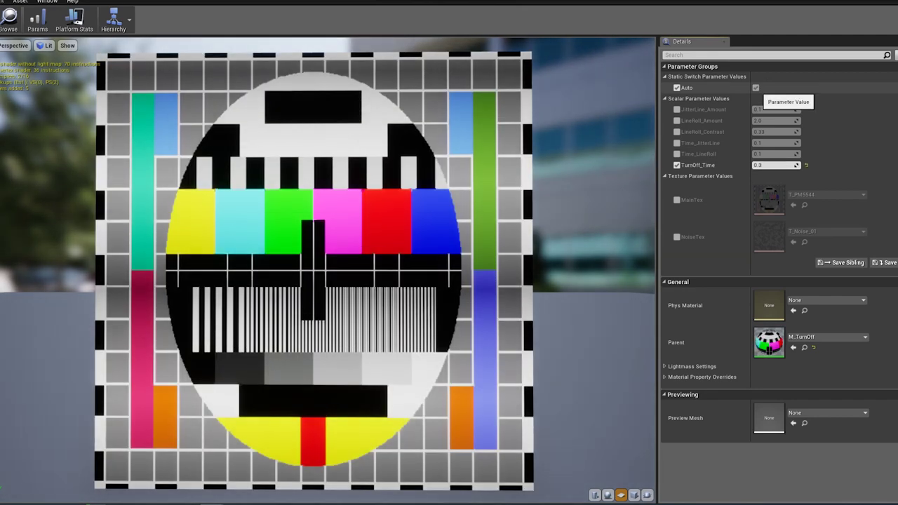
# Step: Set TurnOff_Time to 1.0 and override LineRoll_Amount at 10
pyautogui.write('1.0')
pyautogui.press('Return')
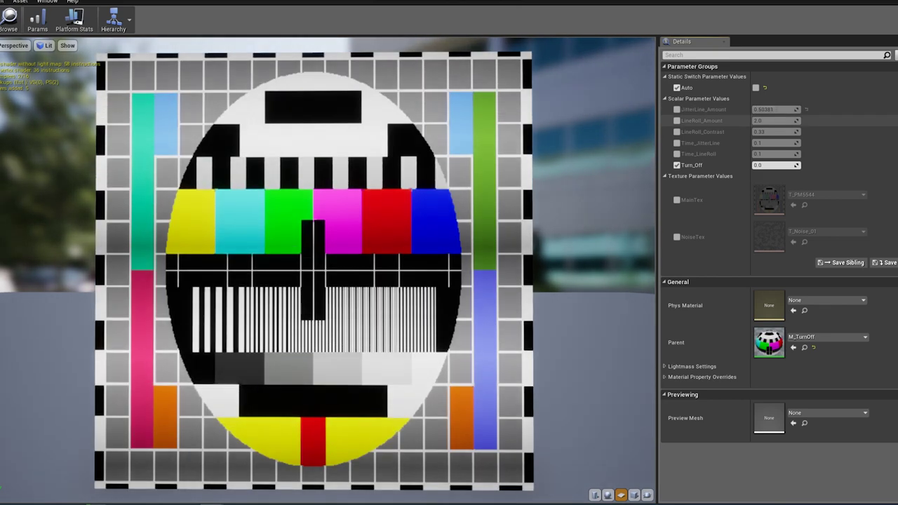
pyautogui.click(775, 121)
pyautogui.write('10')
pyautogui.press('Return')
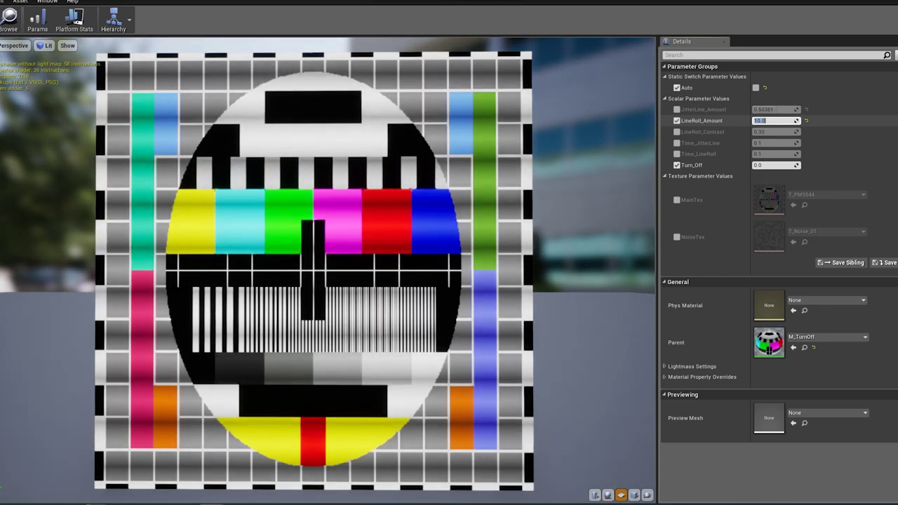
# Step: Set LineRoll_Contrast to 0.2, Time_JitterLine to 1.0 and Time_LineRoll to 0
pyautogui.click(775, 132)
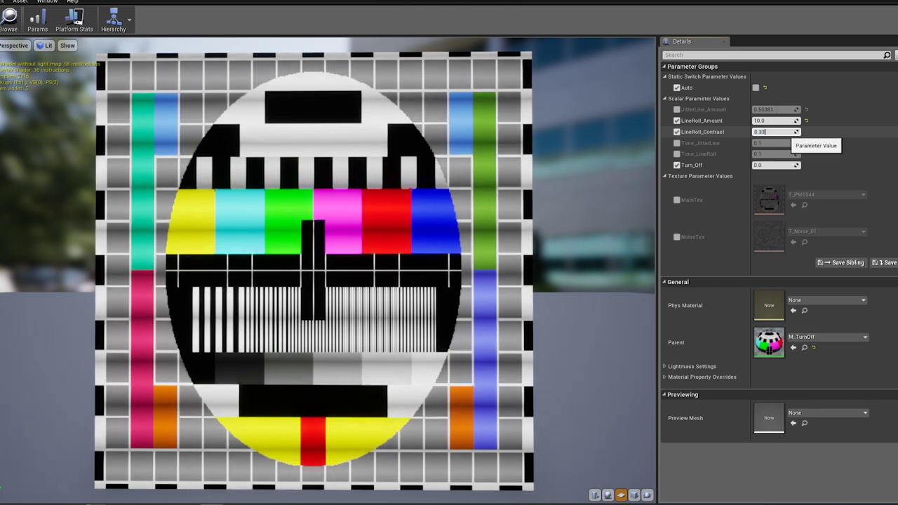
pyautogui.write('.8')
pyautogui.press('Return')
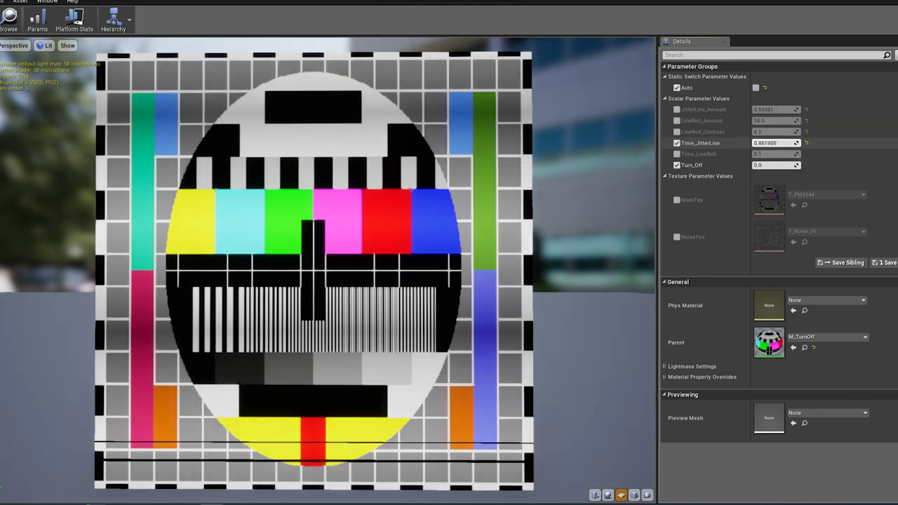
pyautogui.moveTo(775, 143); pyautogui.dragTo(799, 143)
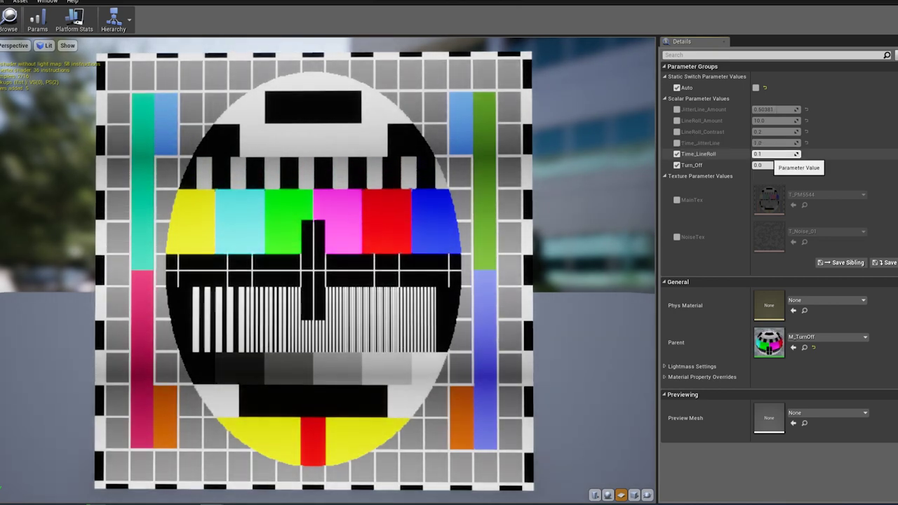
pyautogui.write('0.3')
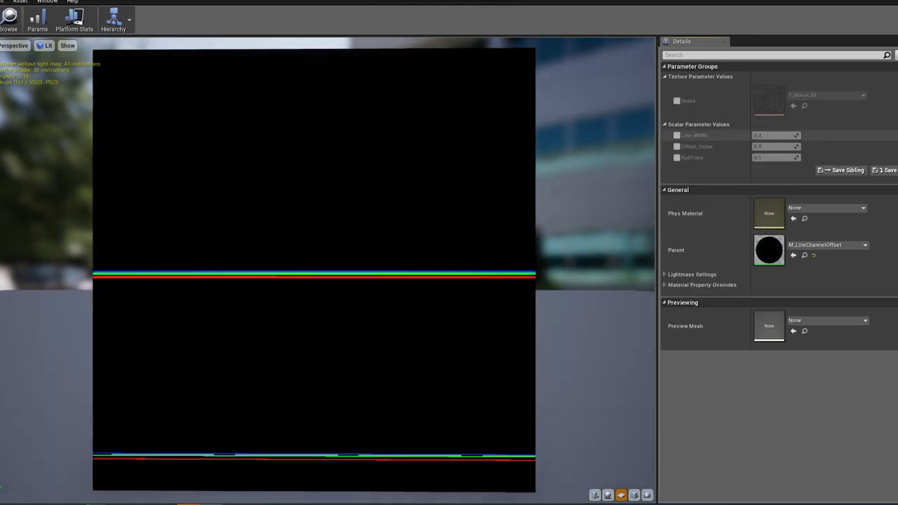
# Step: Try Line_Width, Offset_Value 1 and RollTime on the line offset instance, then clear all three overrides
pyautogui.moveTo(772, 134)
pyautogui.mouseDown()
pyautogui.moveTo(792, 134)
pyautogui.moveTo(774, 135)
pyautogui.mouseUp()
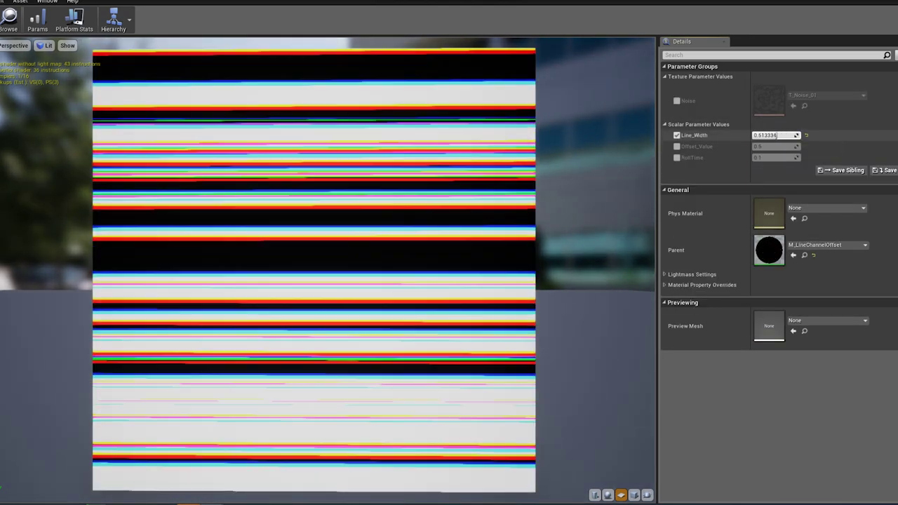
pyautogui.click(676, 146)
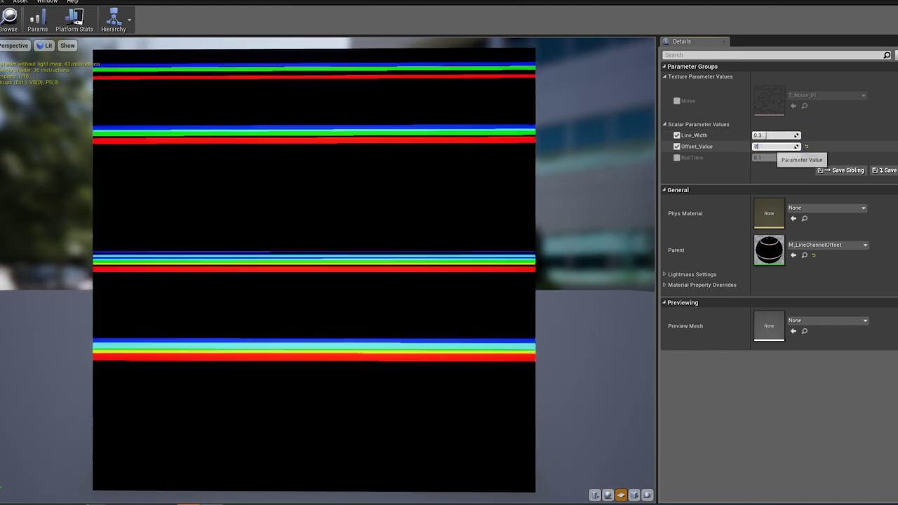
pyautogui.write('1.')
pyautogui.click(676, 157)
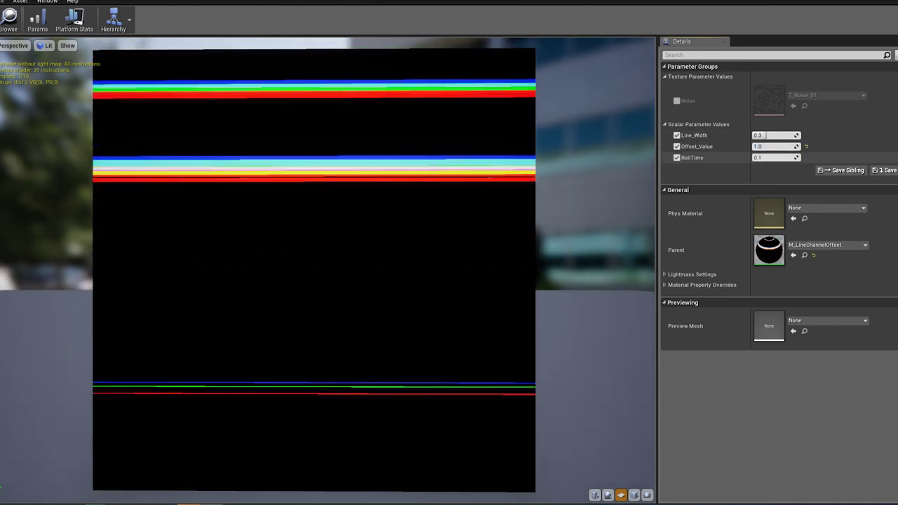
pyautogui.moveTo(775, 157); pyautogui.dragTo(814, 157)
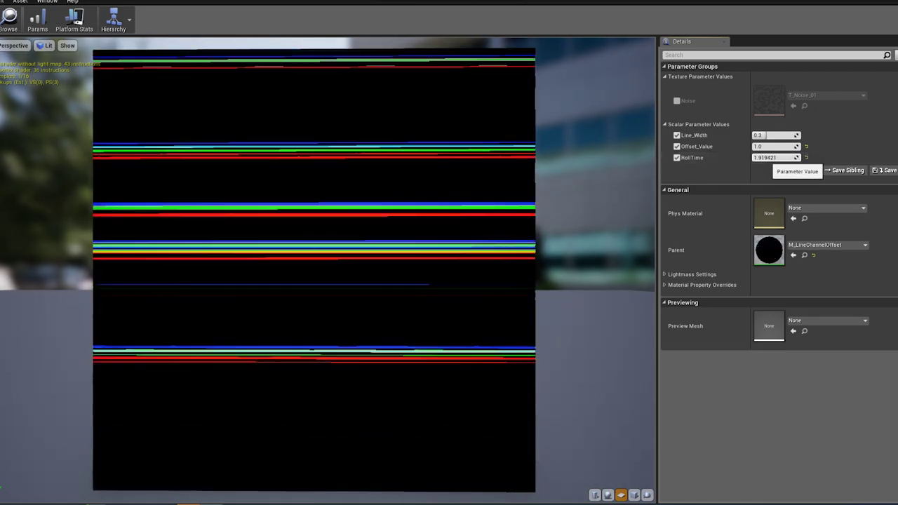
pyautogui.click(676, 157)
pyautogui.click(676, 146)
pyautogui.click(676, 135)
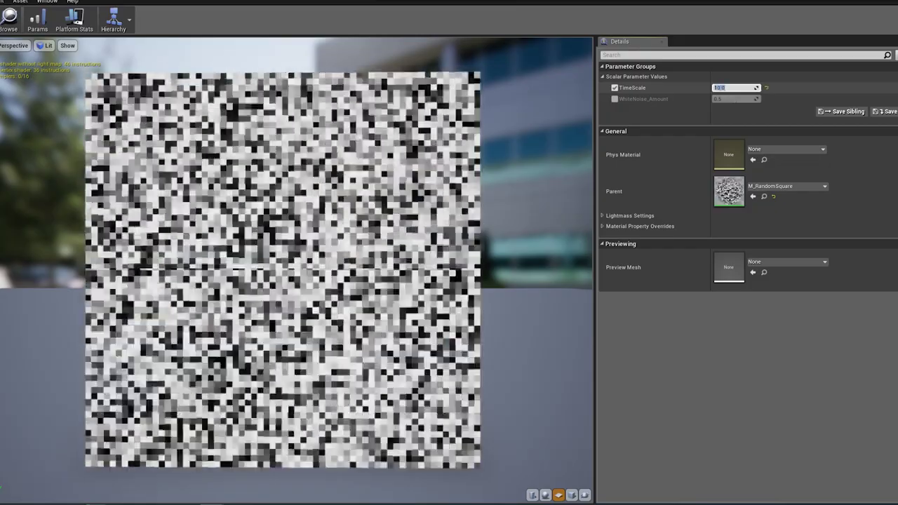
# Step: Set the noise TimeScale to 5.0 and WhiteNoise_Amount to about 0.12
pyautogui.write('5.0')
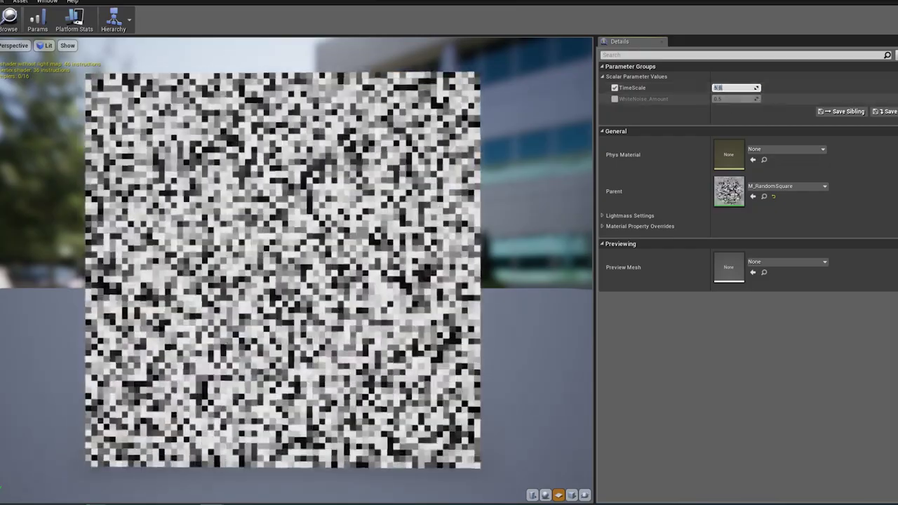
pyautogui.click(614, 99)
pyautogui.moveTo(735, 98)
pyautogui.mouseDown()
pyautogui.moveTo(751, 99)
pyautogui.moveTo(730, 99)
pyautogui.mouseUp()
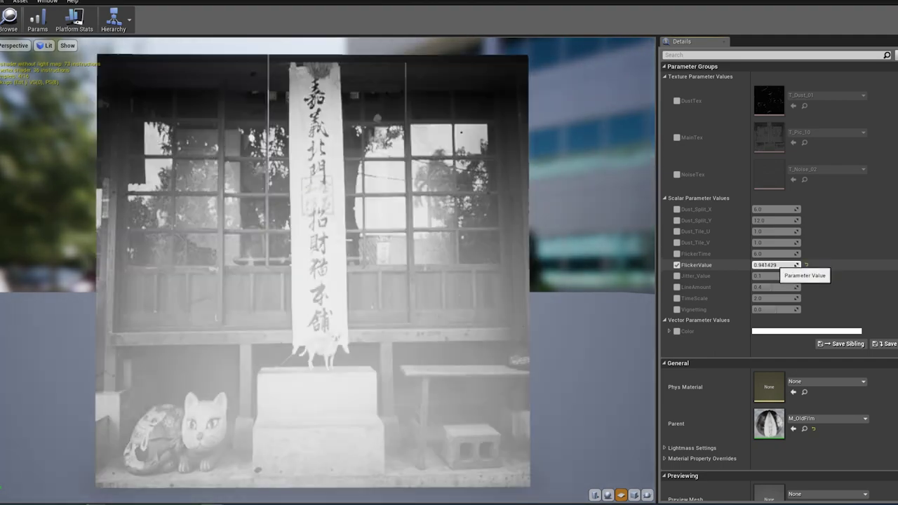
# Step: Set FlickerValue 0.1, Jitter_Value 0, LineAmount about 0.098, try TimeScale, and Vignetting 0
pyautogui.moveTo(775, 264); pyautogui.dragTo(768, 265)
pyautogui.write('0.1')
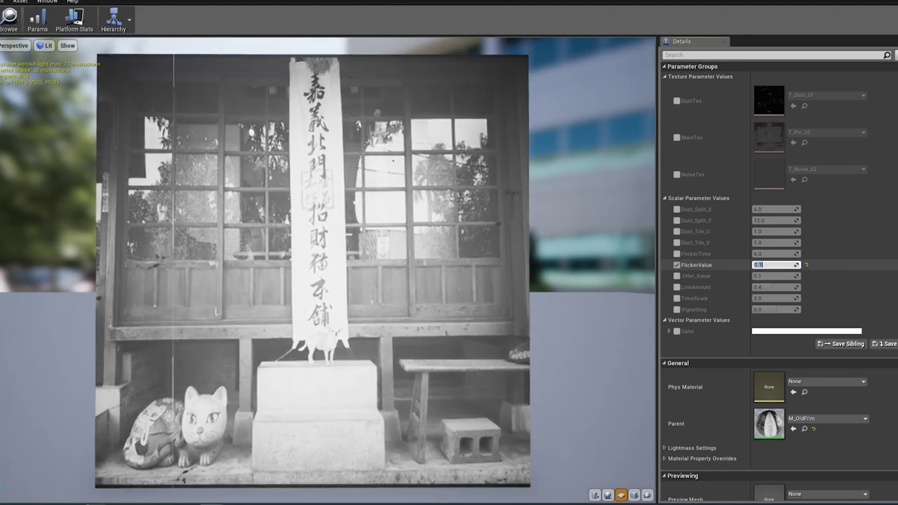
pyautogui.click(676, 276)
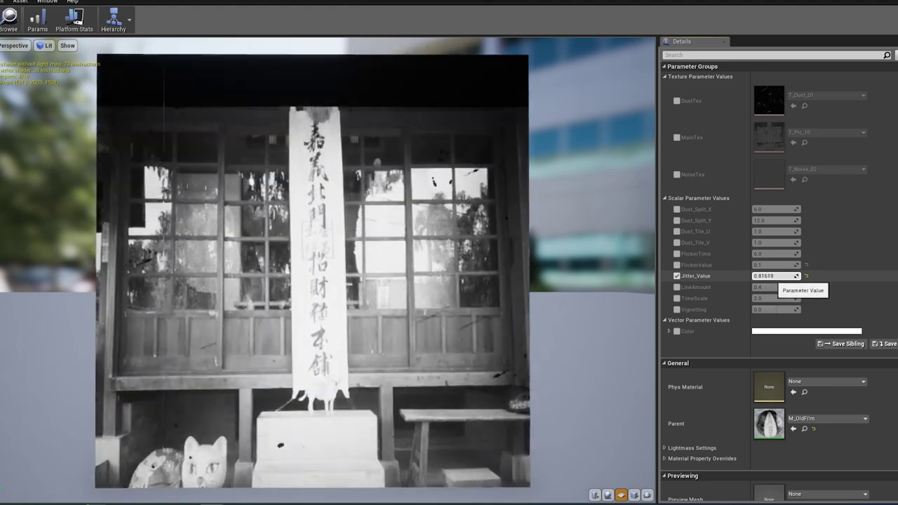
pyautogui.click(771, 275)
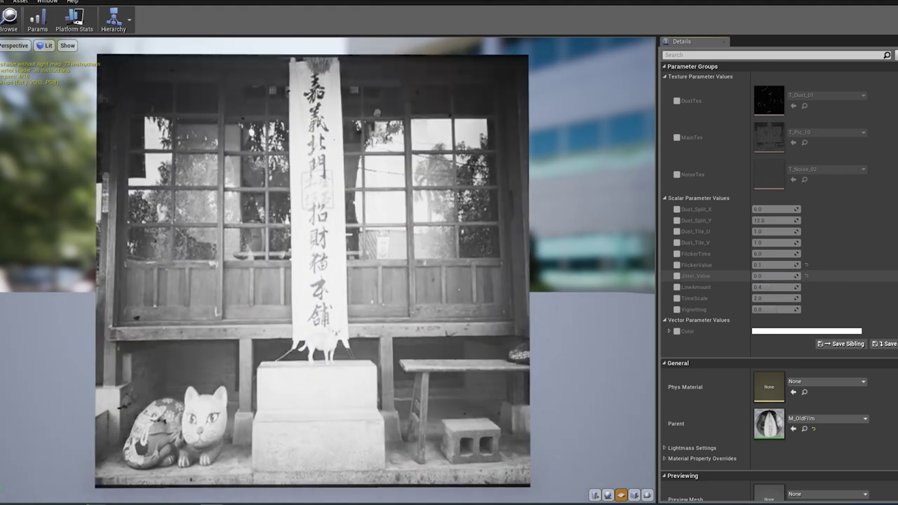
pyautogui.click(676, 287)
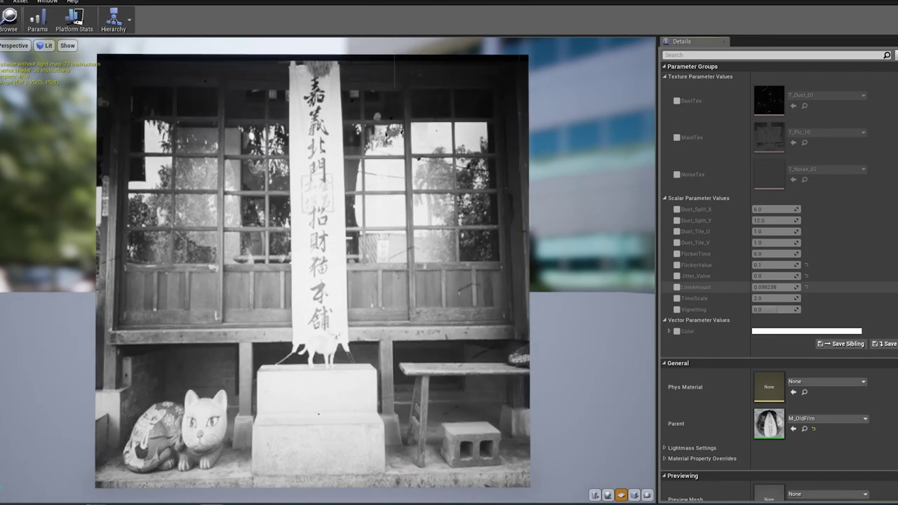
pyautogui.click(676, 298)
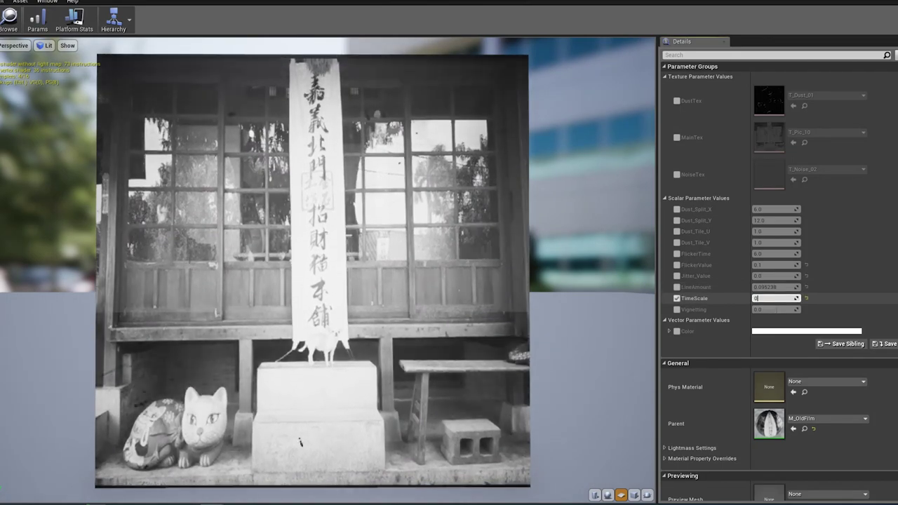
pyautogui.write('2')
pyautogui.click(676, 309)
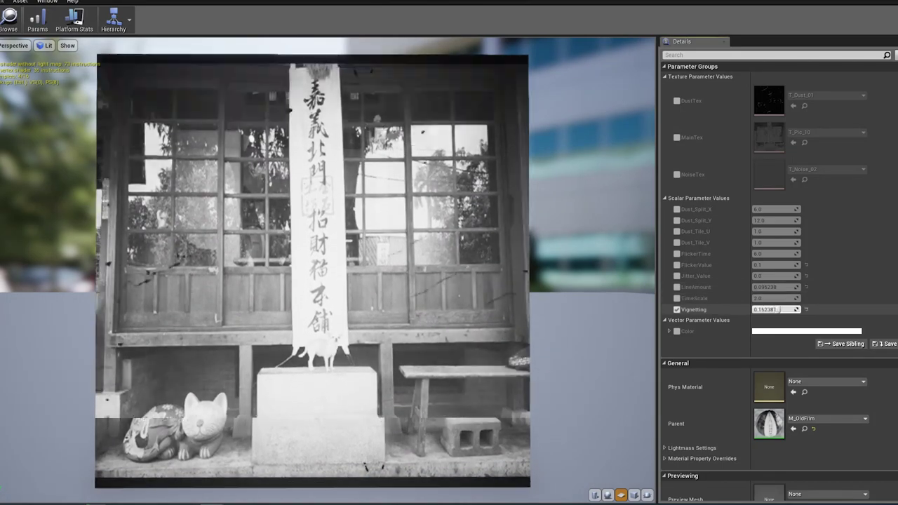
pyautogui.moveTo(781, 310); pyautogui.dragTo(807, 309)
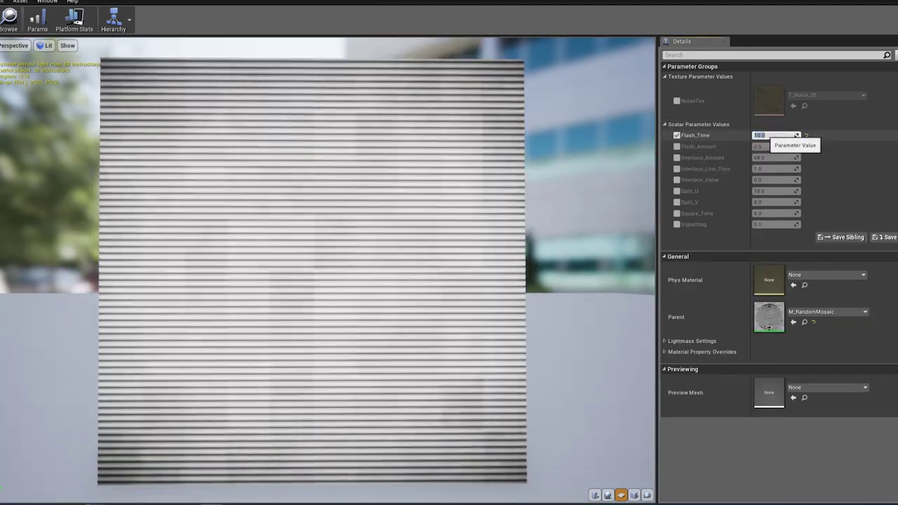
# Step: Set Flash_Amount 0.5, Interlace_Amount 128 and Interlace_Line_Time 10 on the mosaic instance
pyautogui.write('1.0')
pyautogui.click(676, 145)
pyautogui.write('1.0')
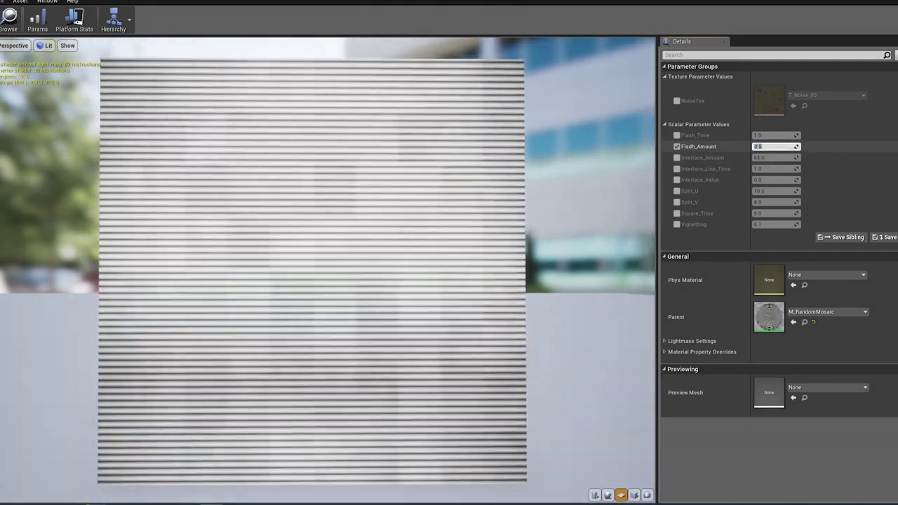
pyautogui.click(676, 146)
pyautogui.write('128')
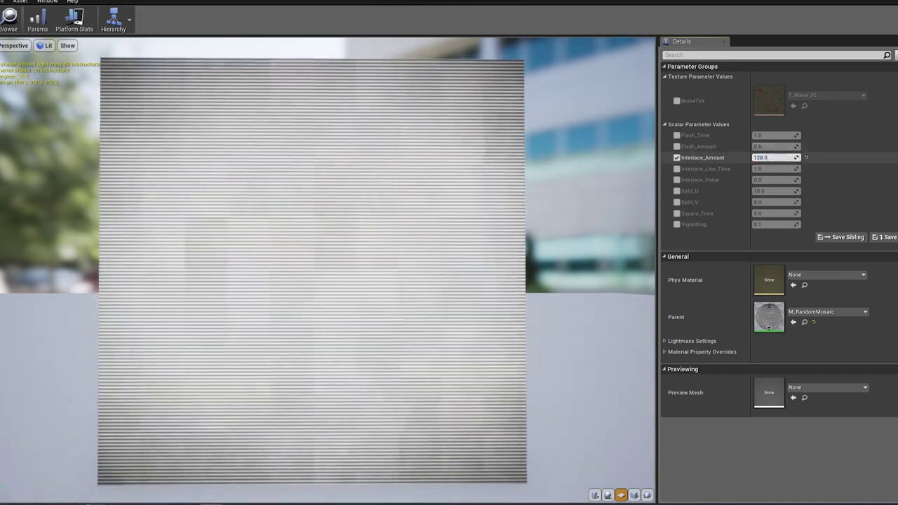
pyautogui.click(676, 157)
pyautogui.click(676, 169)
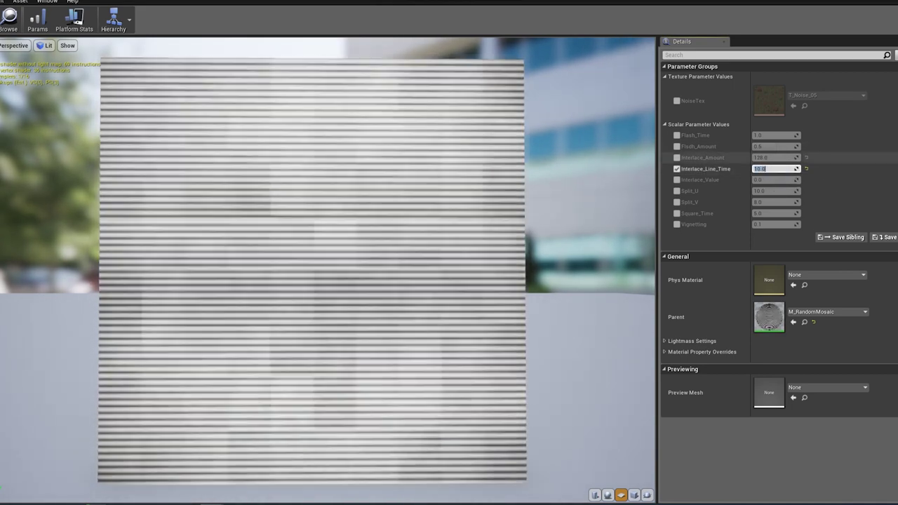
pyautogui.write('10')
pyautogui.click(676, 169)
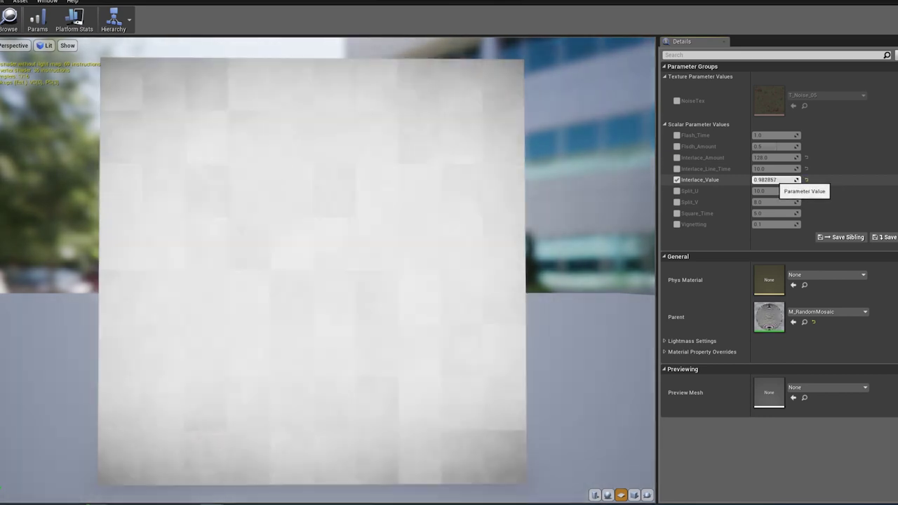
pyautogui.click(773, 180)
pyautogui.click(676, 180)
# Step: Set Split_U and Split_V to 8, Square_Time to 1, and Vignetting to about -0.12
pyautogui.click(676, 191)
pyautogui.write('4')
pyautogui.press('Return')
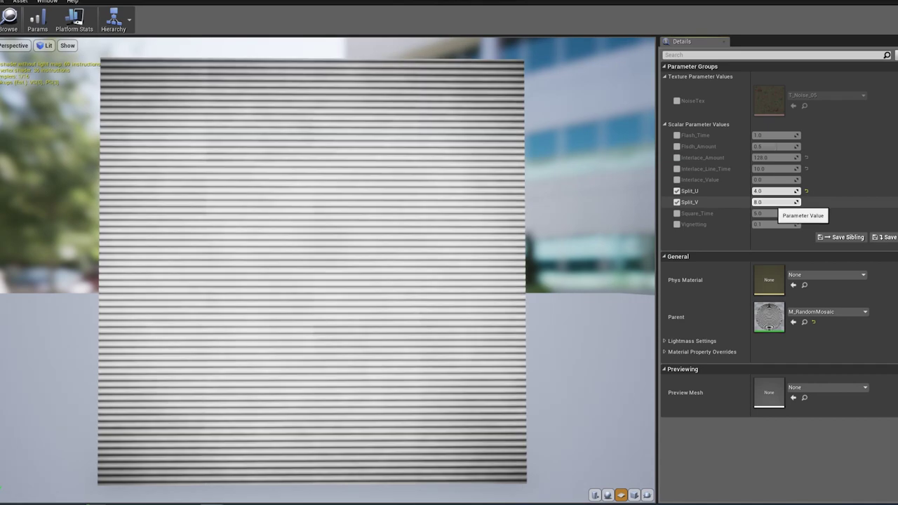
pyautogui.click(772, 202)
pyautogui.write('32')
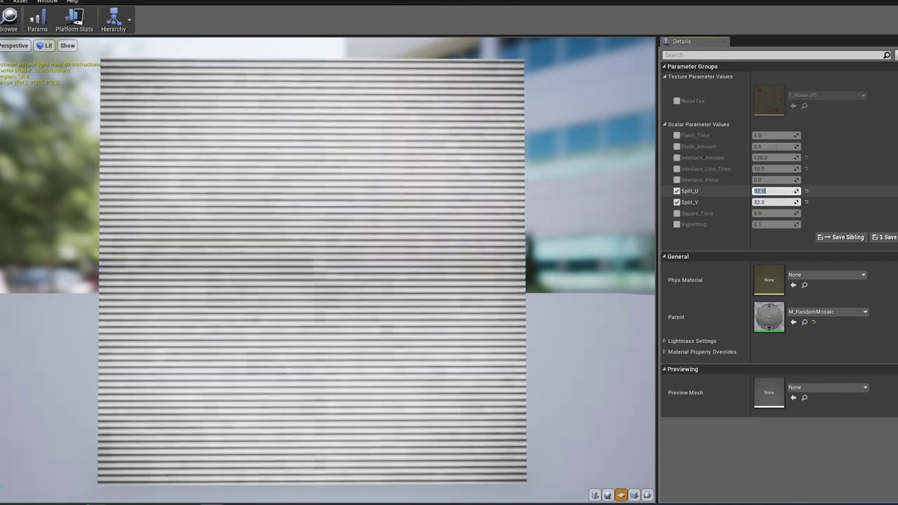
pyautogui.write('8')
pyautogui.press('Tab')
pyautogui.write('8')
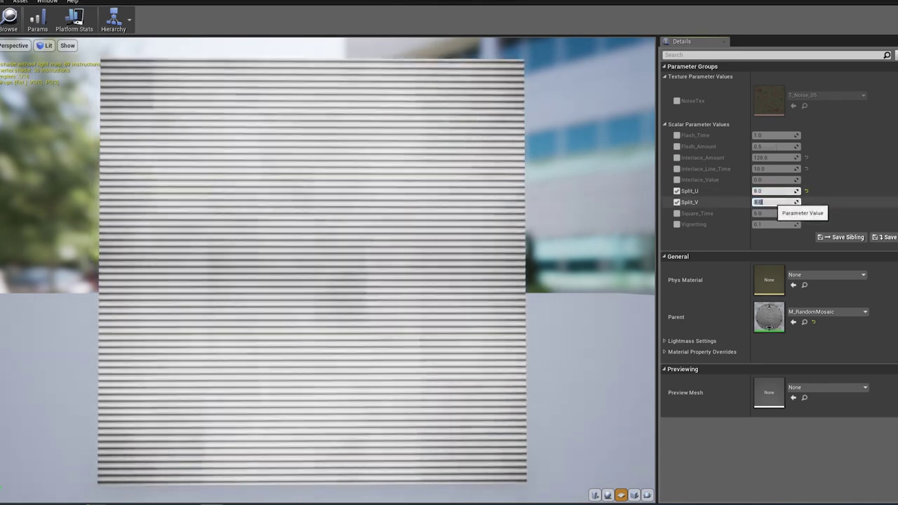
pyautogui.press('Tab')
pyautogui.write('10')
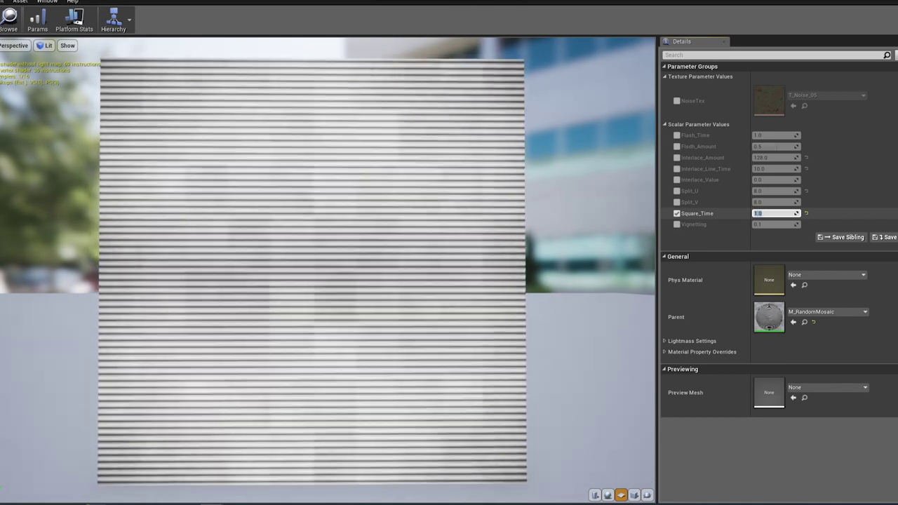
pyautogui.press('Return')
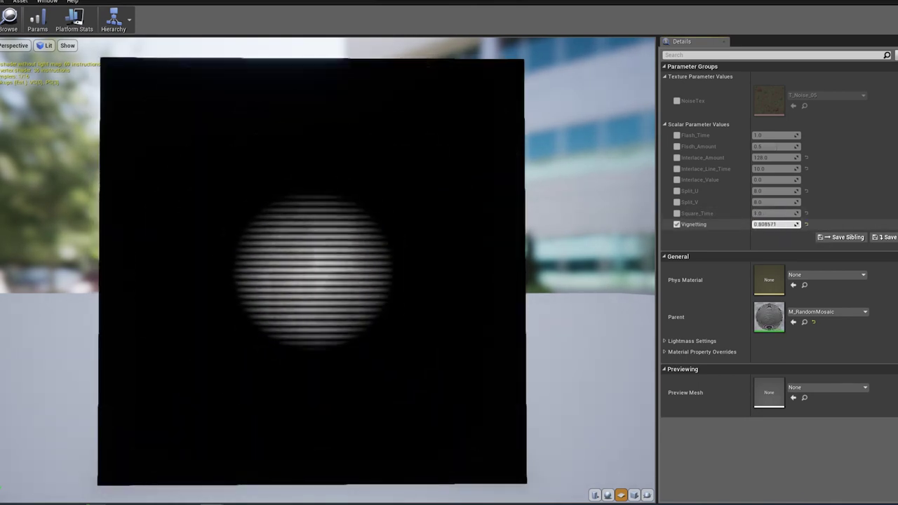
pyautogui.moveTo(775, 224); pyautogui.dragTo(760, 224)
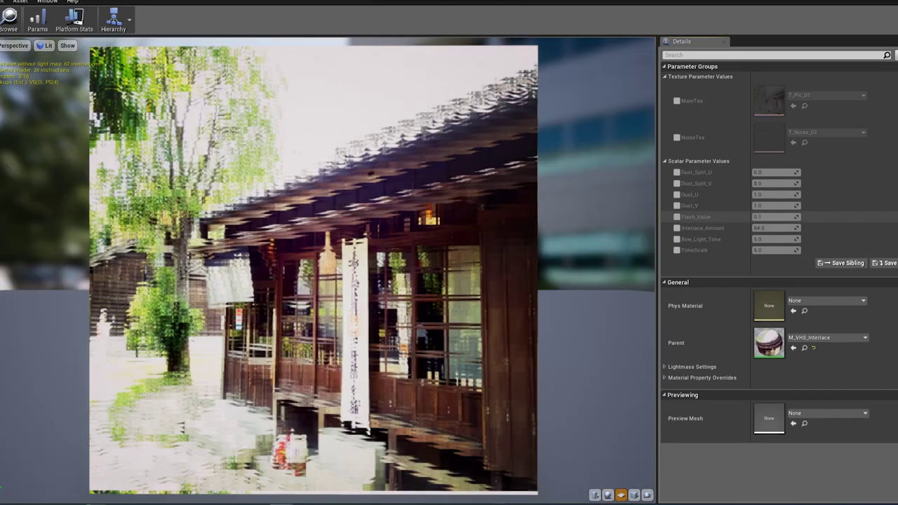
# Step: Set the VHS instance's Flash_Value to 0.2 and Interlace_Amount to 128
pyautogui.moveTo(771, 217); pyautogui.dragTo(800, 217)
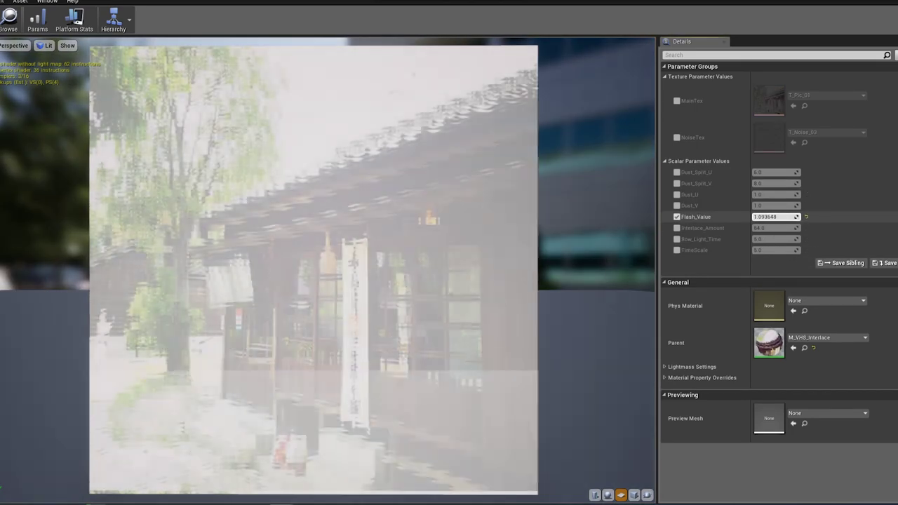
pyautogui.write('.2')
pyautogui.press('Return')
pyautogui.click(676, 217)
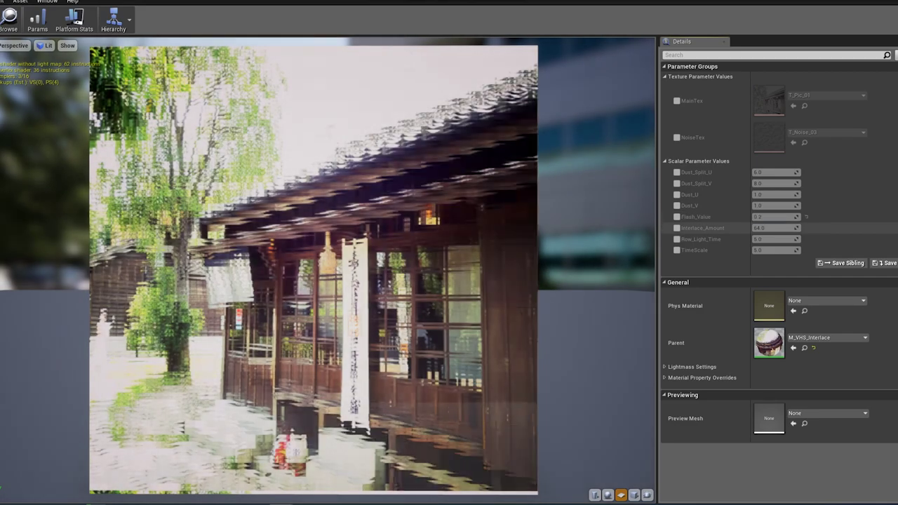
pyautogui.write('16')
pyautogui.press('Return')
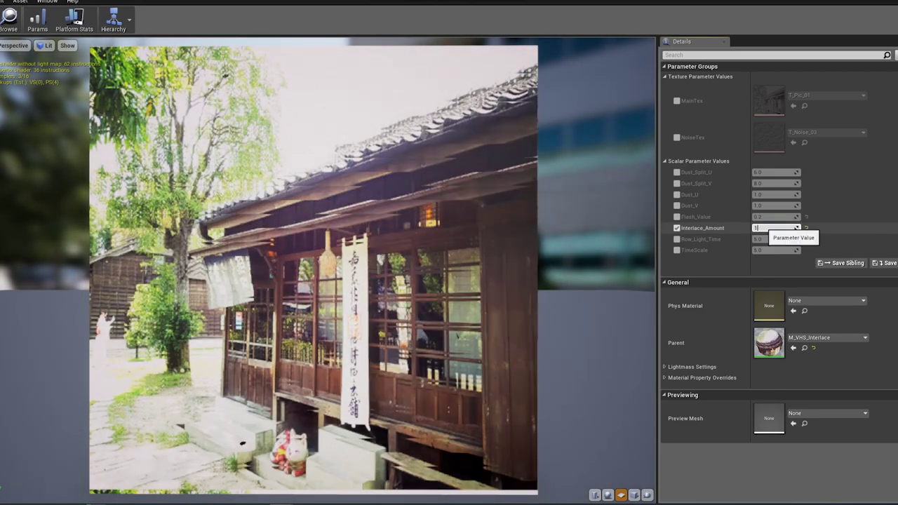
pyautogui.write('28')
pyautogui.press('Return')
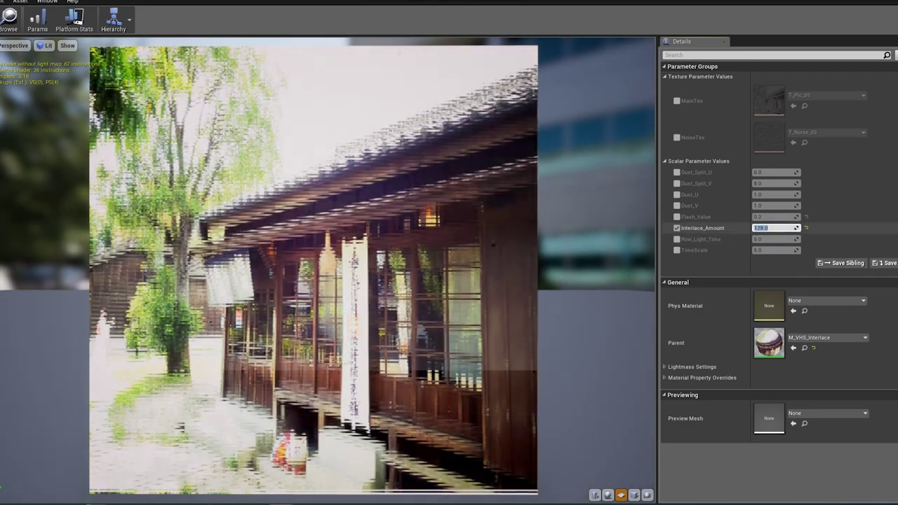
pyautogui.click(676, 228)
# Step: Set Row_Light_Time 10, TimeScale 1, and Dust_U and Dust_V to 0.5
pyautogui.click(676, 239)
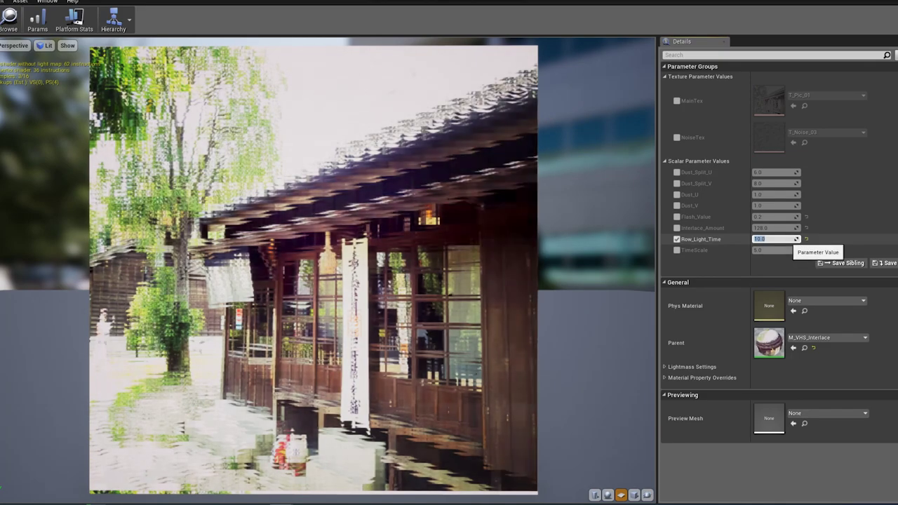
pyautogui.click(676, 239)
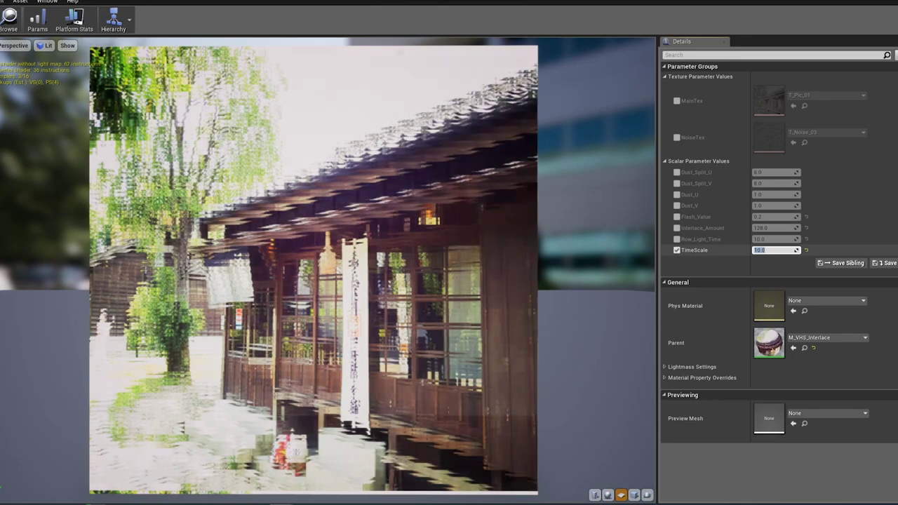
pyautogui.click(676, 251)
pyautogui.click(676, 194)
pyautogui.click(771, 195)
pyautogui.write('4')
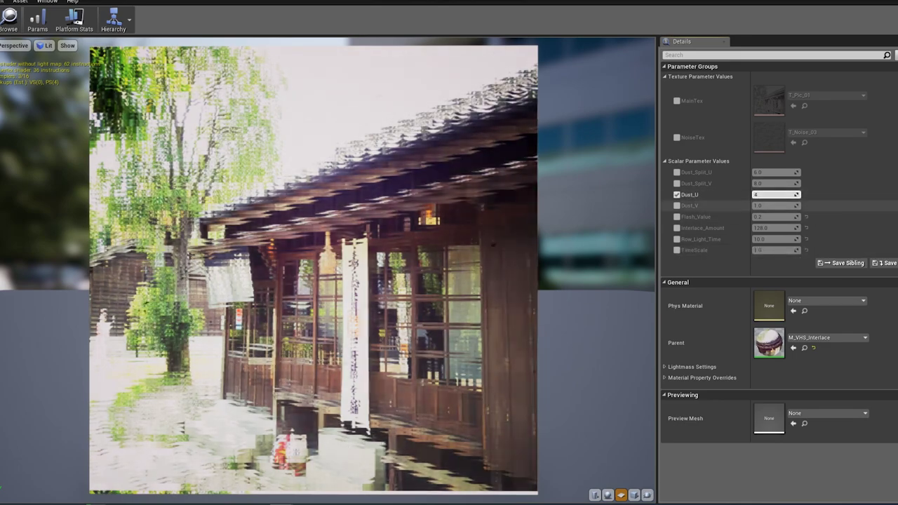
pyautogui.write('0.5')
pyautogui.click(772, 194)
pyautogui.write('0')
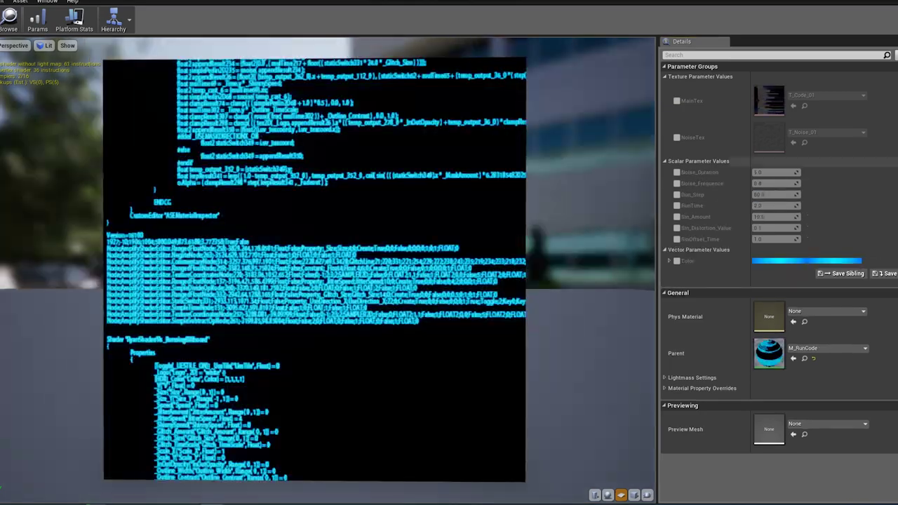
# Step: Override Noise_Duration at 1.0 and lower Noise_Frequence to 0.2 on the RunCode instance
pyautogui.click(676, 172)
pyautogui.click(772, 172)
pyautogui.write('0')
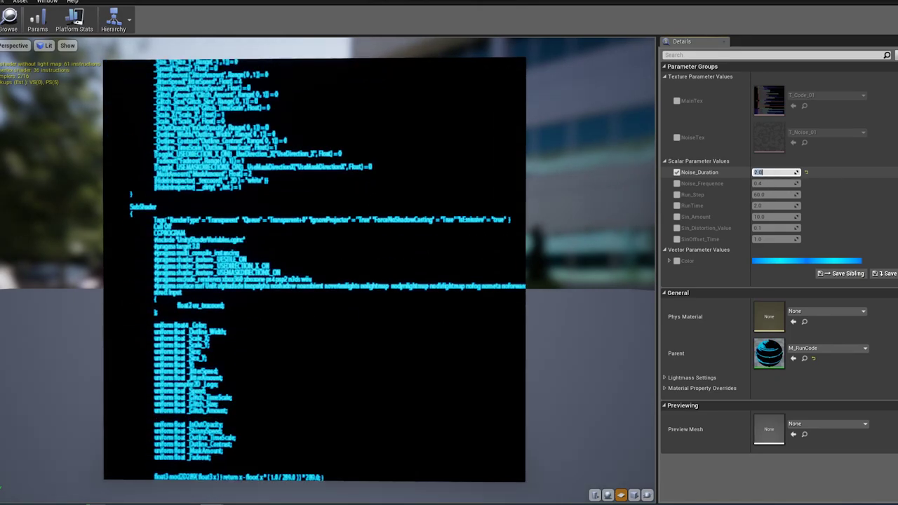
pyautogui.write('1')
pyautogui.press('Return')
pyautogui.click(676, 183)
pyautogui.click(772, 183)
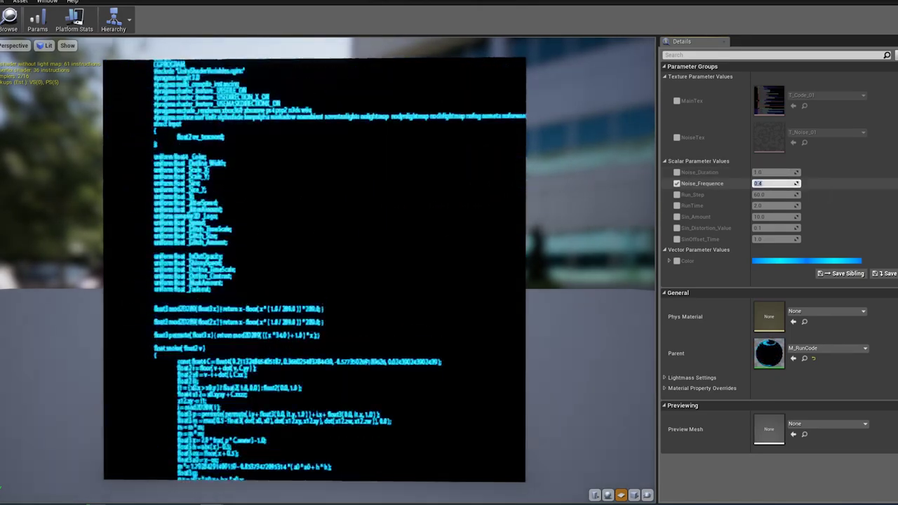
pyautogui.write('0.2')
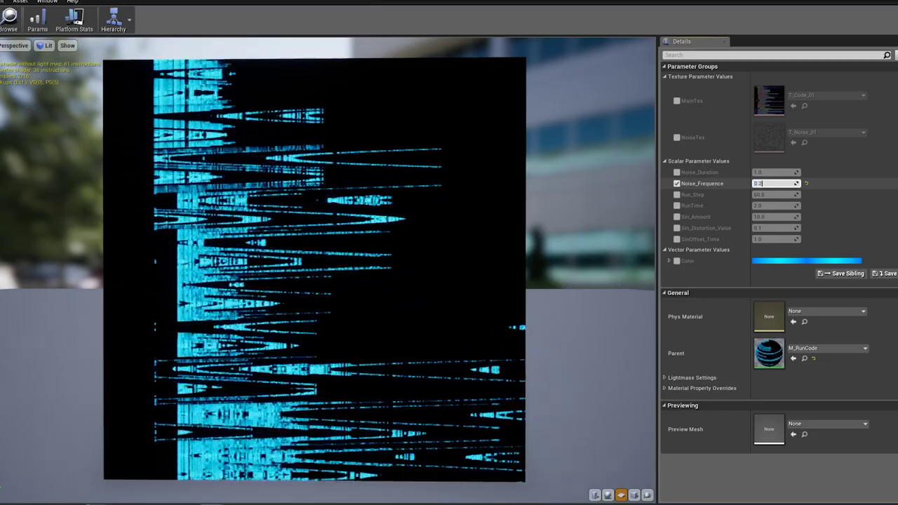
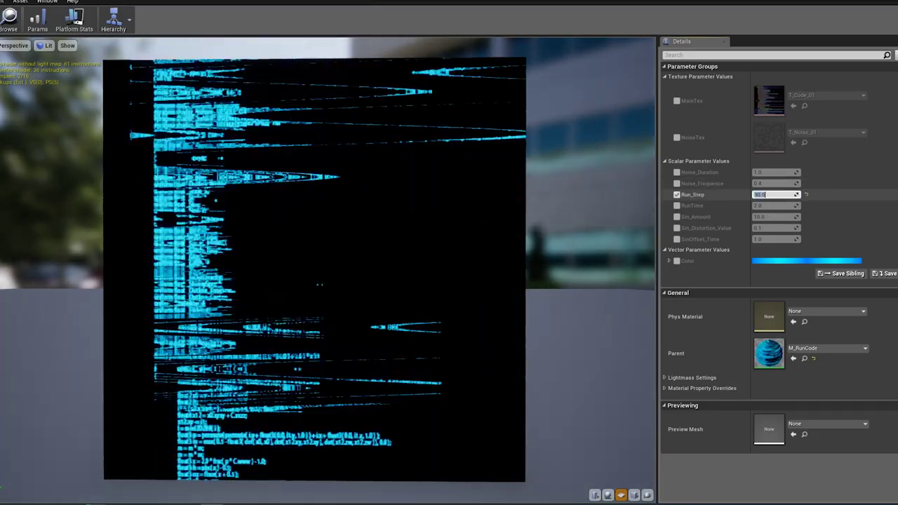
# Step: Set Run_Step to 2.0, then 4.0, and override RunTime at 10.0
pyautogui.write('20')
pyautogui.press('Return')
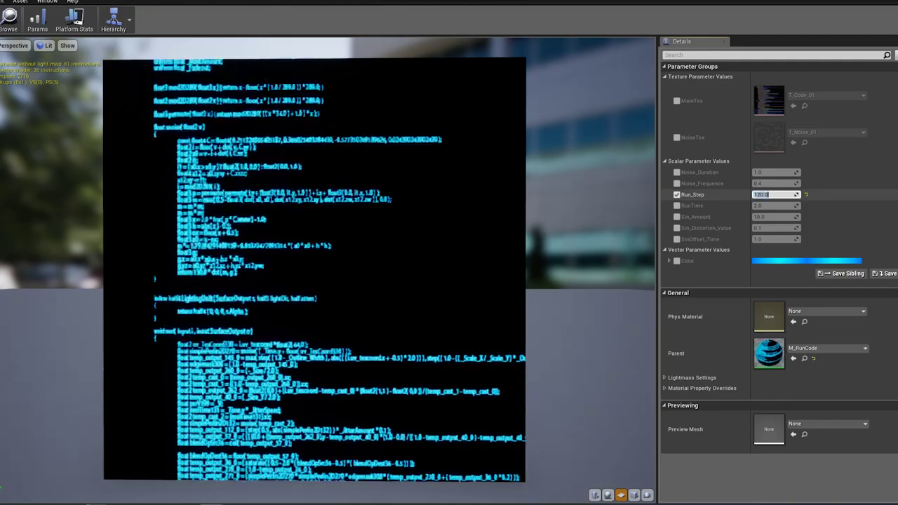
pyautogui.write('4')
pyautogui.press('Return')
pyautogui.click(676, 205)
pyautogui.click(771, 205)
pyautogui.write('10')
pyautogui.press('Return')
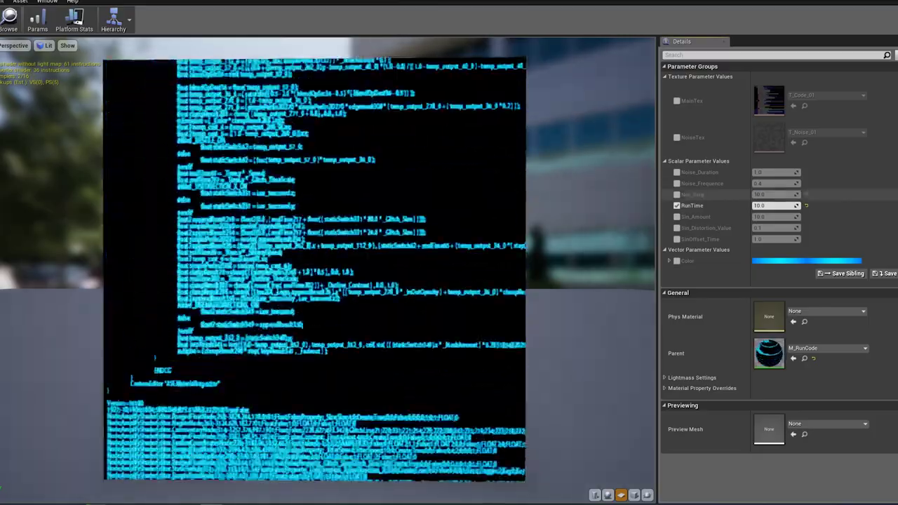
# Step: Override Sin_Amount at 4.0 and enable the Sin_Distortion_Value and SinOffset_Time overrides
pyautogui.click(771, 216)
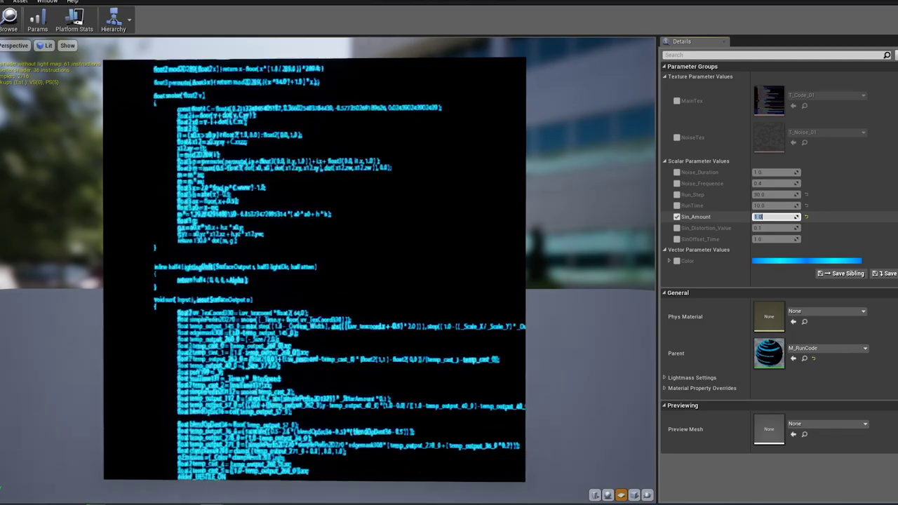
pyautogui.write('4')
pyautogui.press('Return')
pyautogui.click(771, 228)
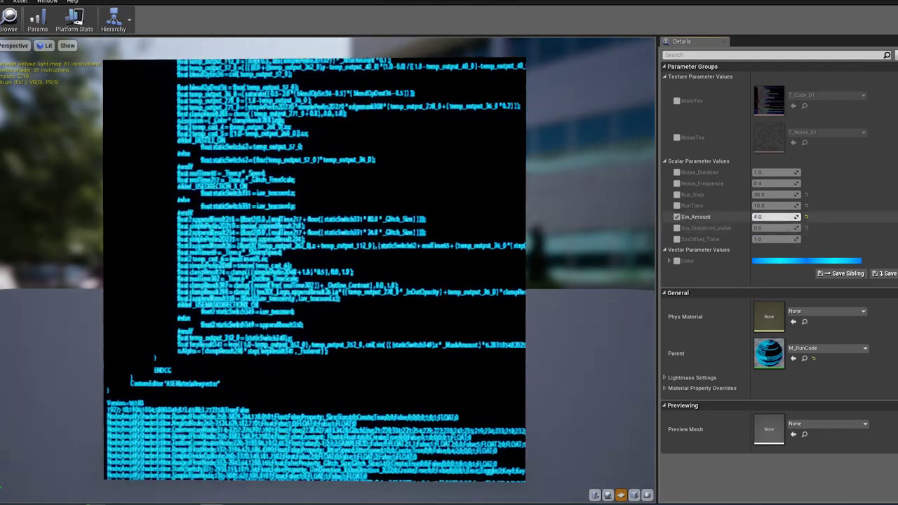
pyautogui.click(772, 239)
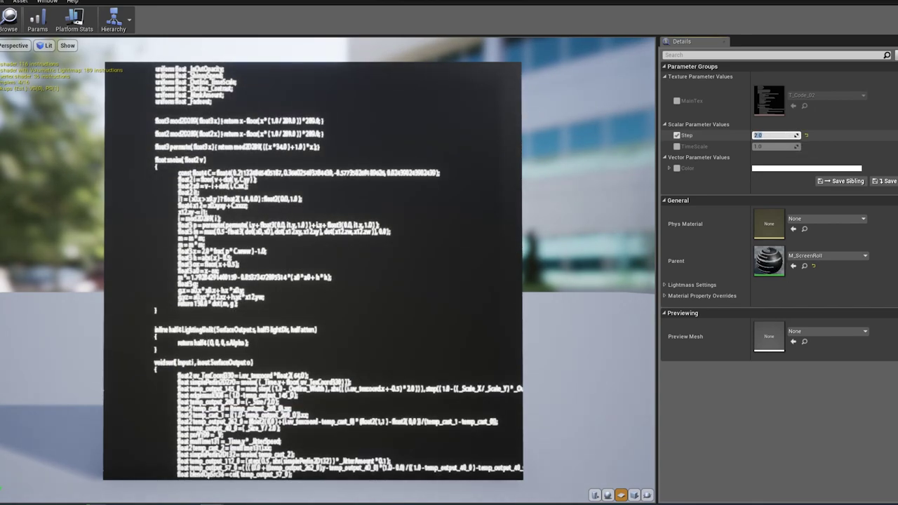
# Step: Tick the TimeScale override on the M_ScreenRoll instance
pyautogui.click(676, 146)
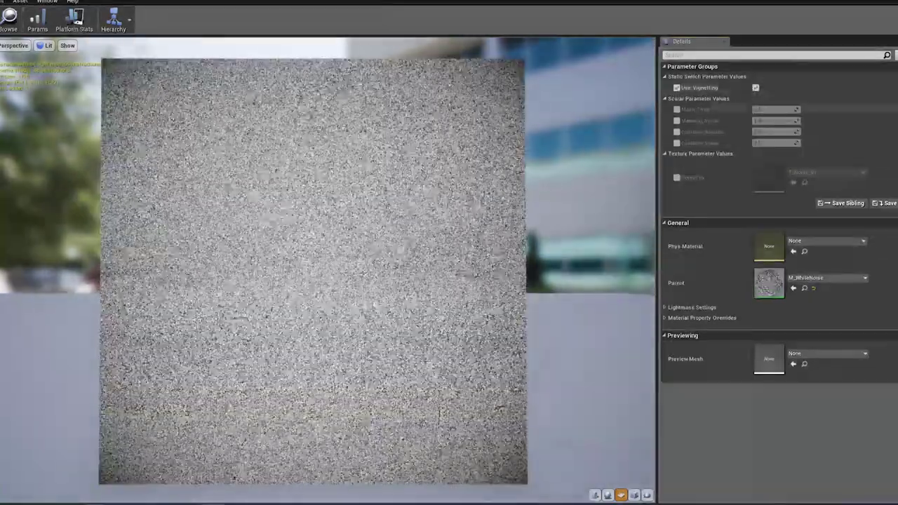
# Step: Enable the Flash_Time and Flashing_Value overrides, setting both to 0.5
pyautogui.click(676, 109)
pyautogui.click(676, 120)
pyautogui.click(774, 121)
pyautogui.write('0.5')
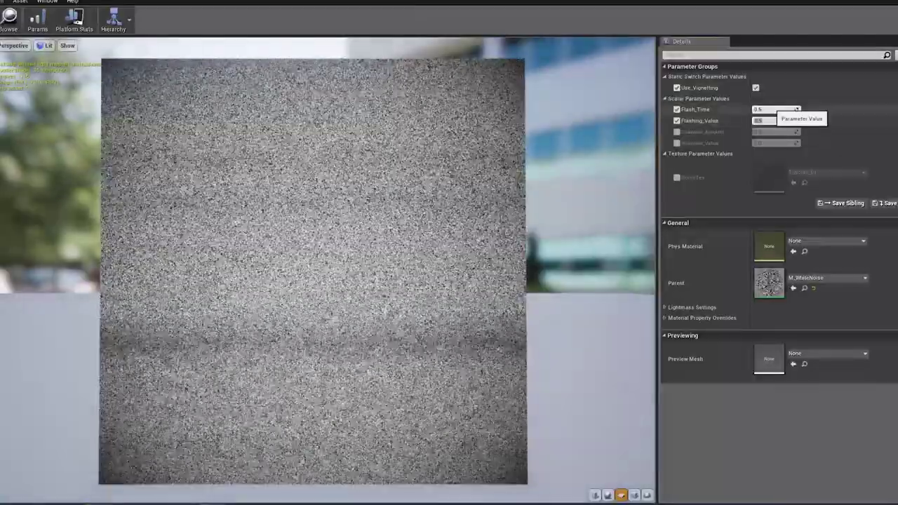
pyautogui.click(775, 110)
pyautogui.write('10')
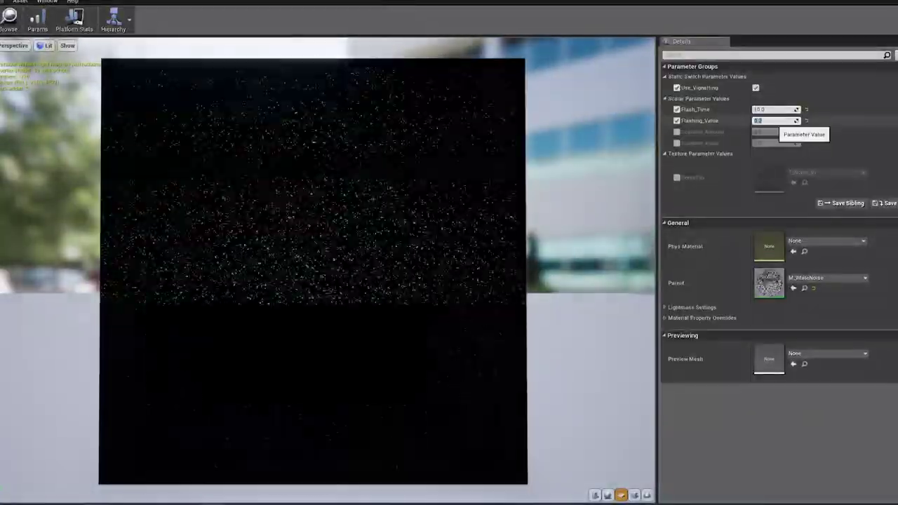
pyautogui.click(775, 110)
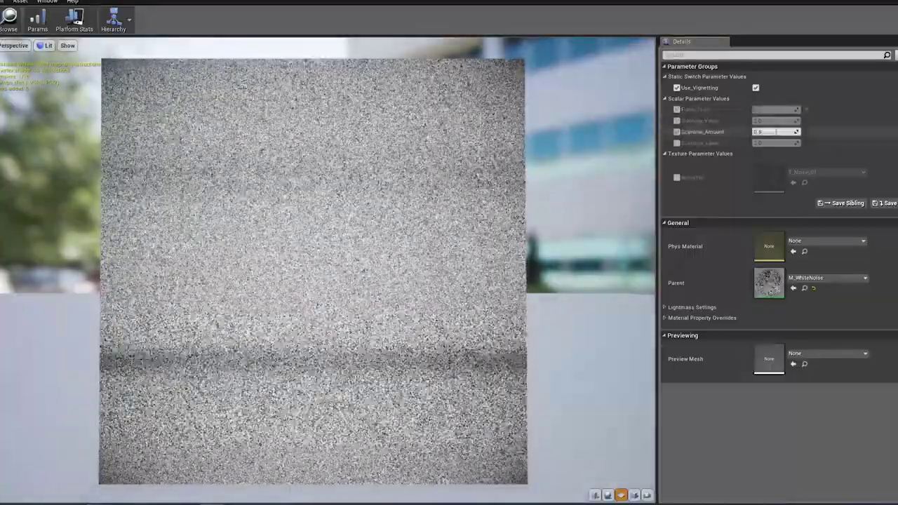
pyautogui.write('0.5')
pyautogui.press('Return')
# Step: Override Scanline_Value at about 0.94 and turn off the Scanline_Amount override
pyautogui.click(775, 142)
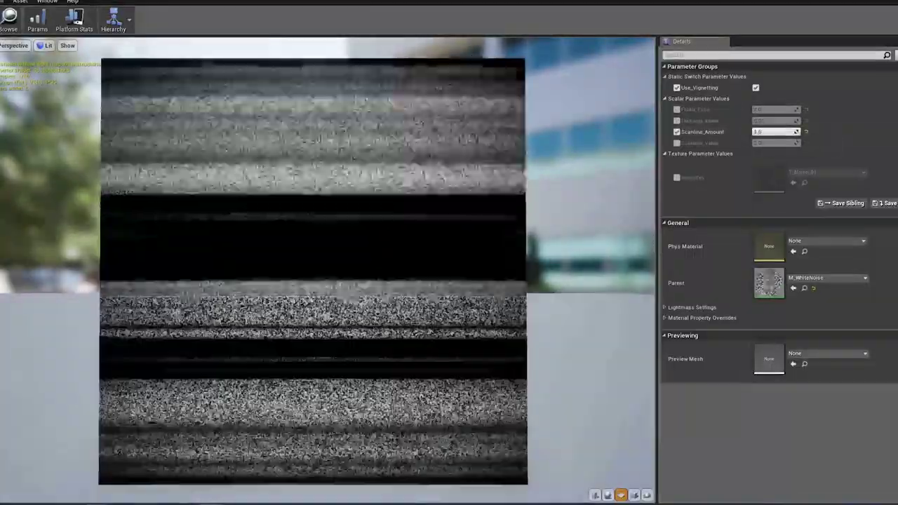
pyautogui.moveTo(774, 142); pyautogui.dragTo(778, 142)
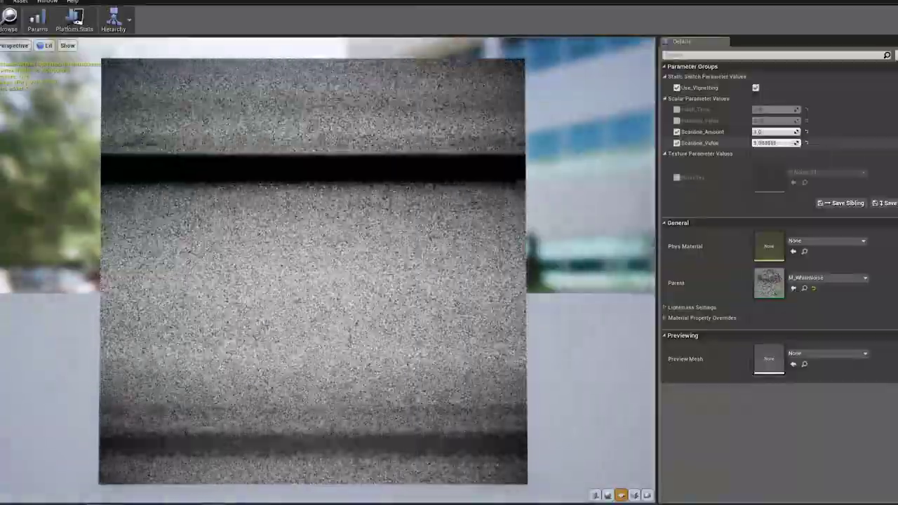
pyautogui.click(676, 132)
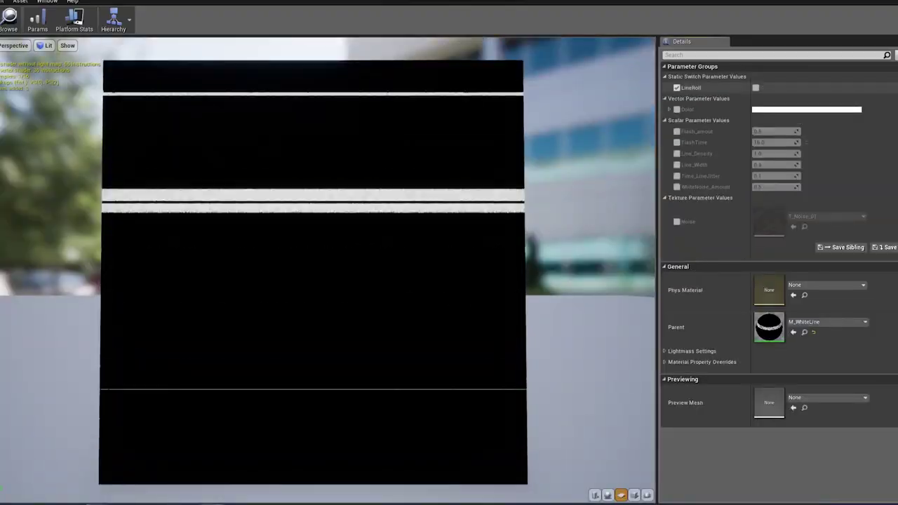
# Step: Turn on LineRoll, make the line colour red, and try Flash_amount at 0.0 before restoring 0.5
pyautogui.click(755, 87)
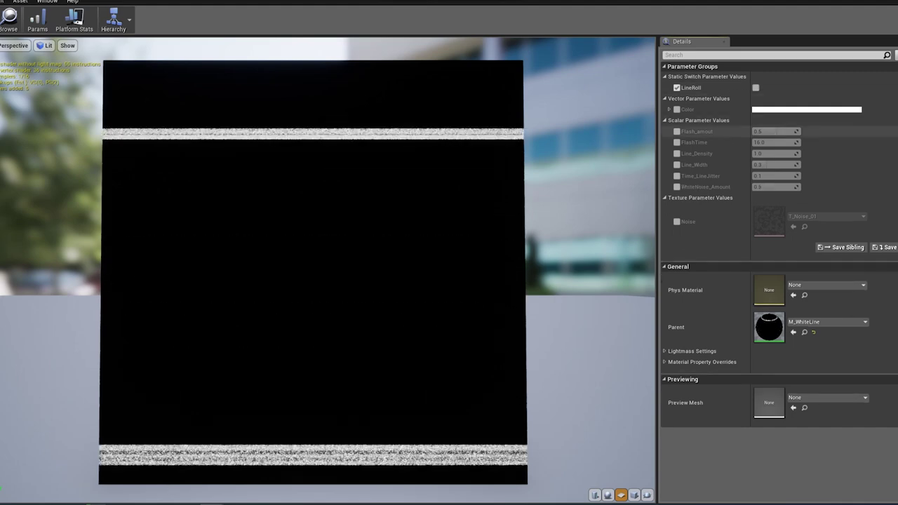
pyautogui.click(657, 189)
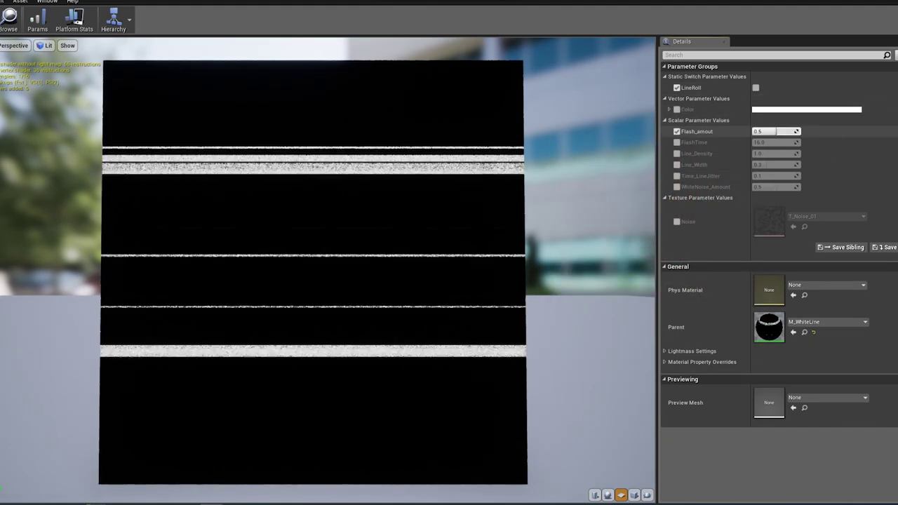
pyautogui.moveTo(774, 132); pyautogui.dragTo(753, 131)
pyautogui.write('0.5')
pyautogui.press('Return')
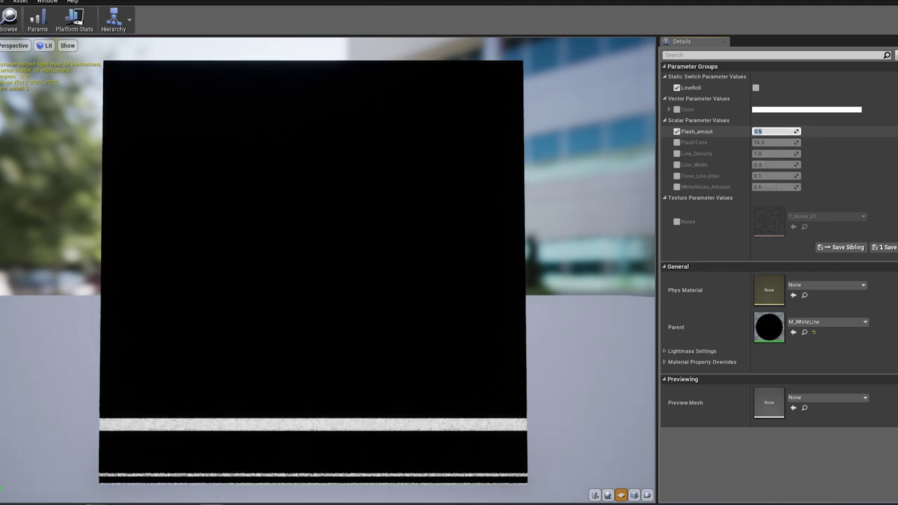
# Step: Try FlashTime at 1.0, then turn off the Flash_amount and FlashTime overrides
pyautogui.click(676, 141)
pyautogui.click(676, 131)
pyautogui.click(774, 143)
pyautogui.write('01.0')
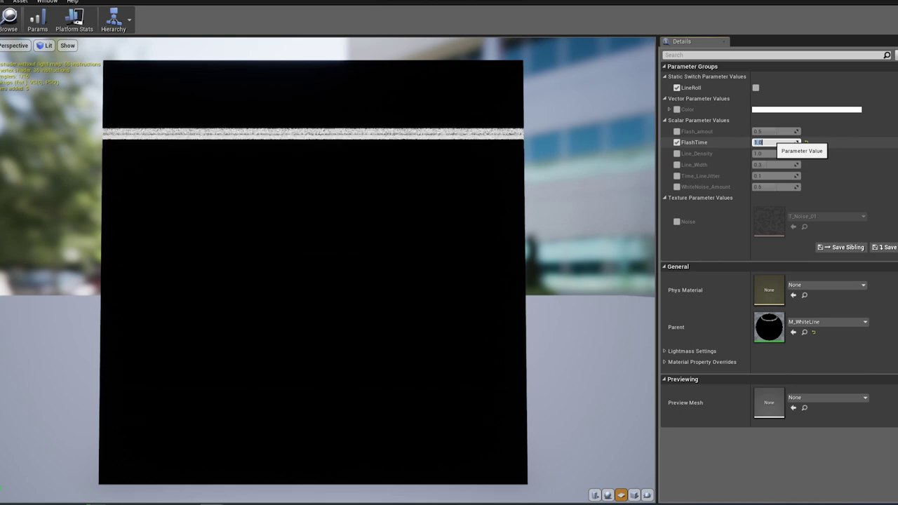
pyautogui.write('32')
pyautogui.press('Return')
pyautogui.click(676, 142)
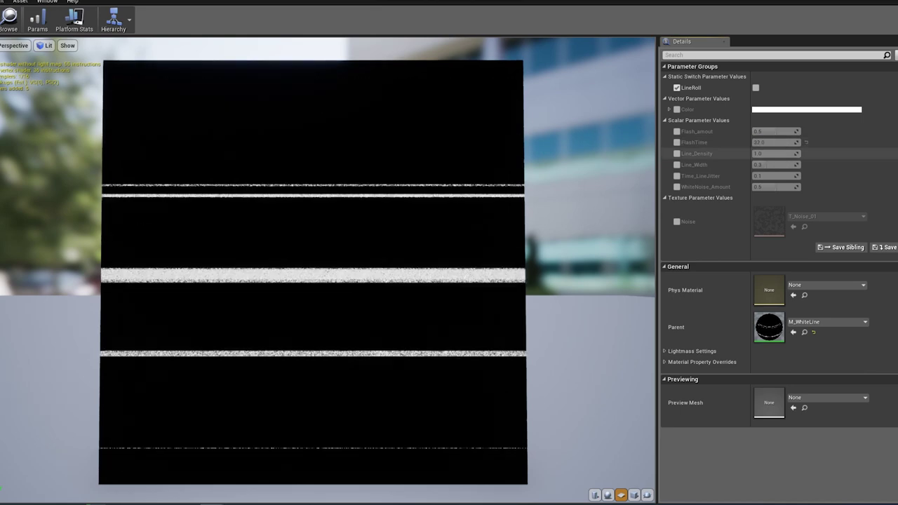
# Step: Try Line_Density at 1.0 and a wider Line_Width, unticking each afterwards
pyautogui.click(676, 153)
pyautogui.moveTo(774, 153); pyautogui.dragTo(793, 152)
pyautogui.click(775, 153)
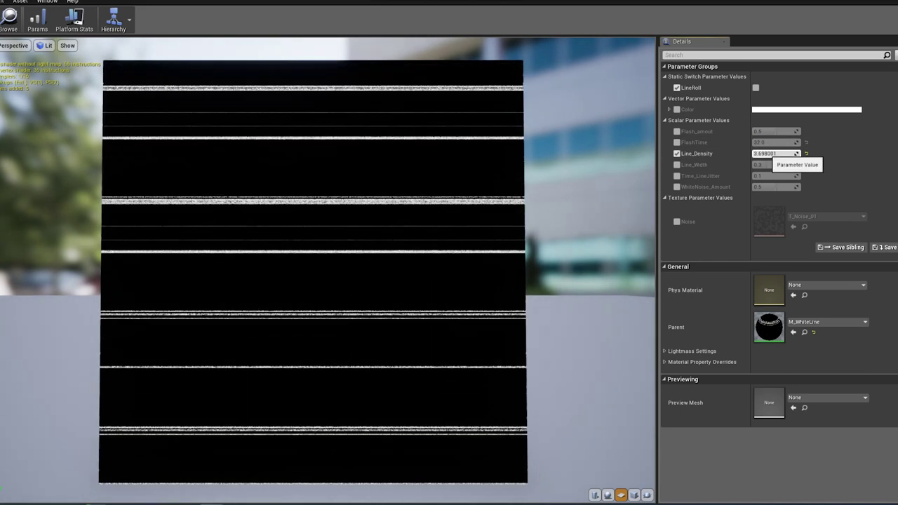
pyautogui.write('1.0')
pyautogui.click(676, 153)
pyautogui.click(676, 164)
pyautogui.moveTo(774, 164)
pyautogui.mouseDown()
pyautogui.moveTo(793, 164)
pyautogui.moveTo(763, 164)
pyautogui.mouseUp()
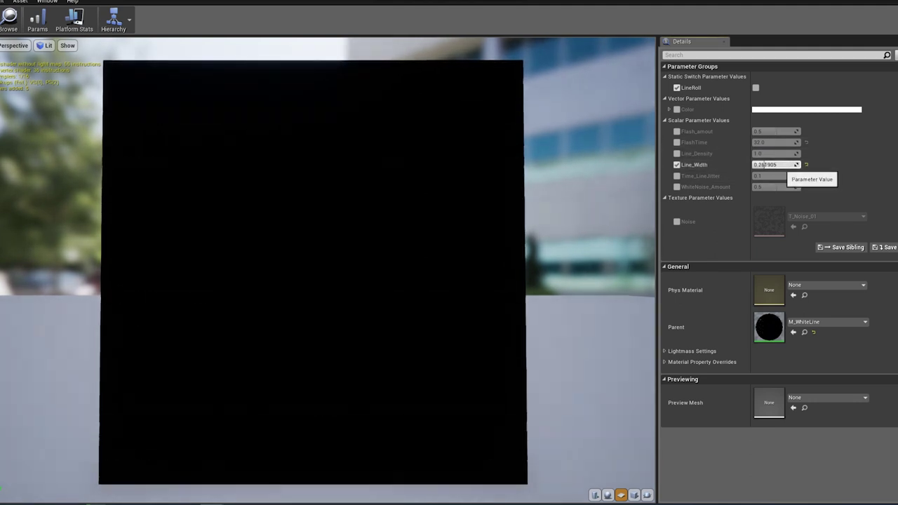
pyautogui.click(676, 164)
# Step: Try Time_LineJitter at 0 and adjust WhiteNoise_Amount, unticking each afterwards
pyautogui.click(676, 175)
pyautogui.moveTo(774, 175); pyautogui.dragTo(778, 176)
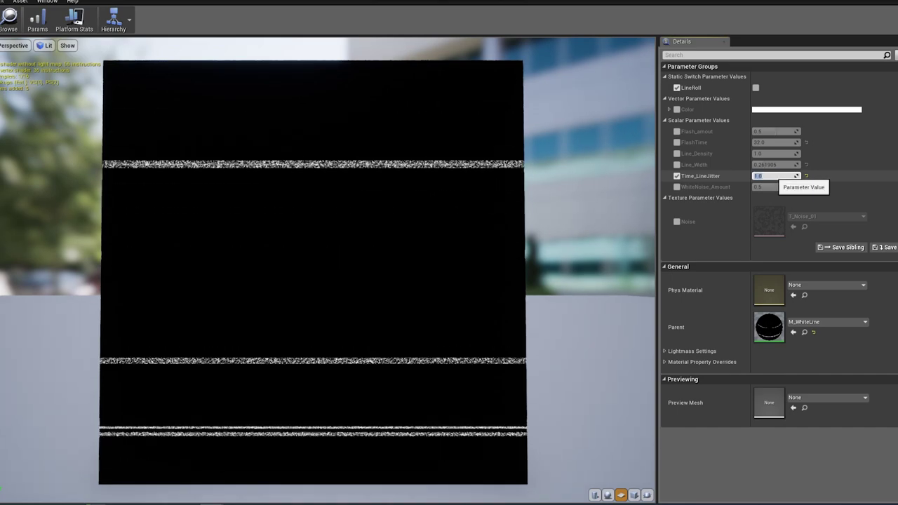
pyautogui.write('0')
pyautogui.press('Return')
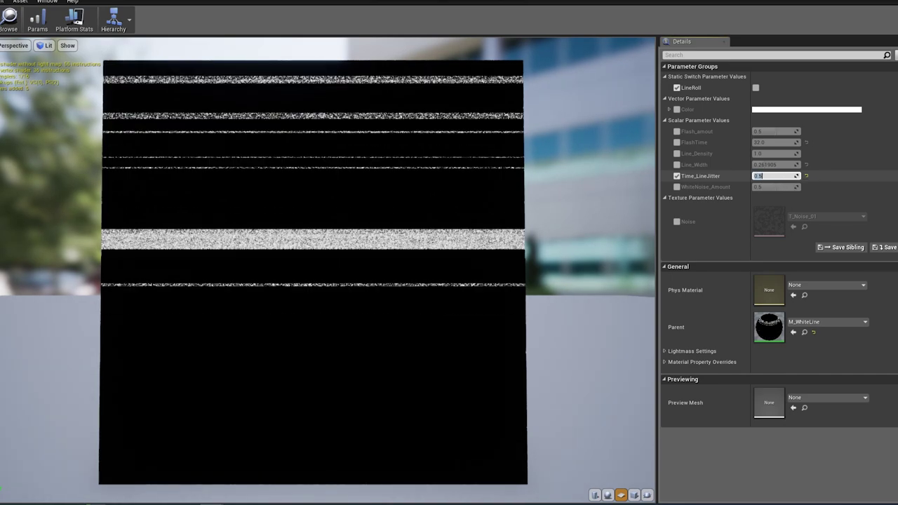
pyautogui.click(676, 176)
pyautogui.click(676, 187)
pyautogui.moveTo(774, 187); pyautogui.dragTo(778, 187)
pyautogui.click(775, 187)
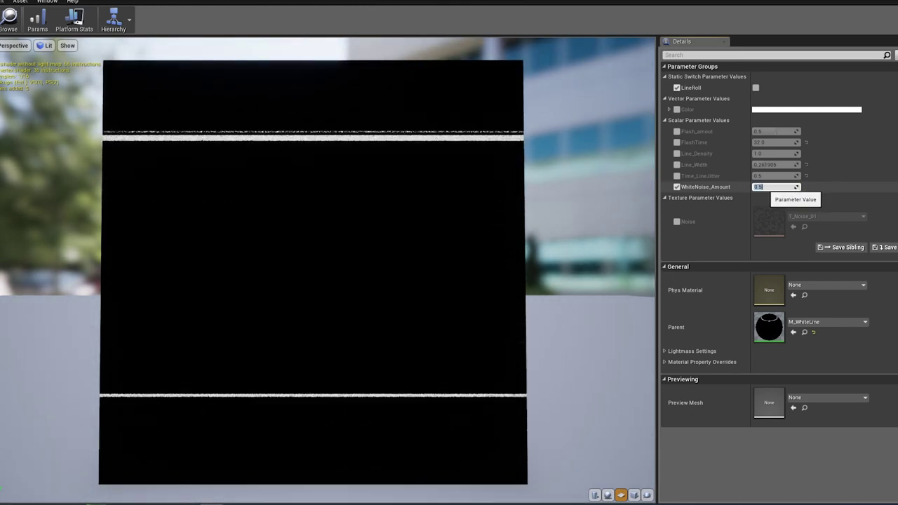
pyautogui.click(676, 187)
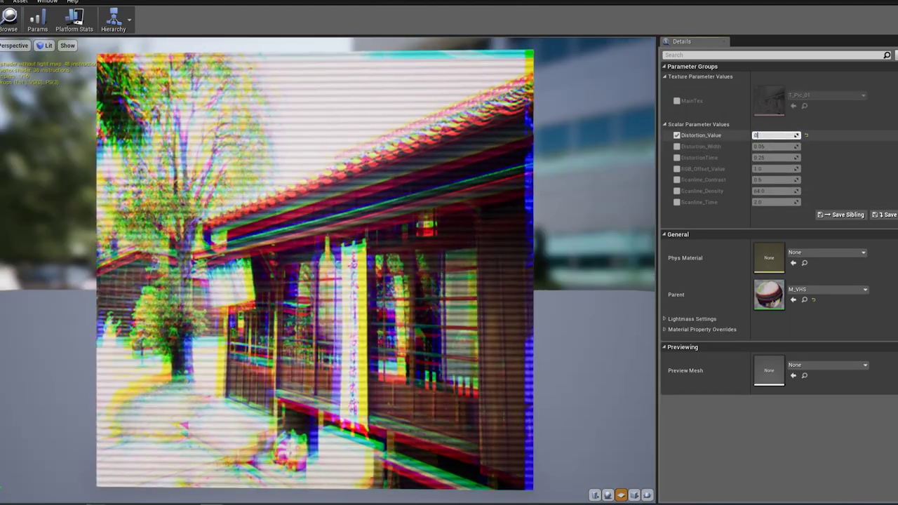
# Step: Turn off Distortion_Value, then try Distortion_Width and DistortionTime and untick both
pyautogui.click(676, 135)
pyautogui.click(676, 146)
pyautogui.moveTo(767, 146)
pyautogui.mouseDown()
pyautogui.moveTo(789, 146)
pyautogui.moveTo(757, 146)
pyautogui.mouseUp()
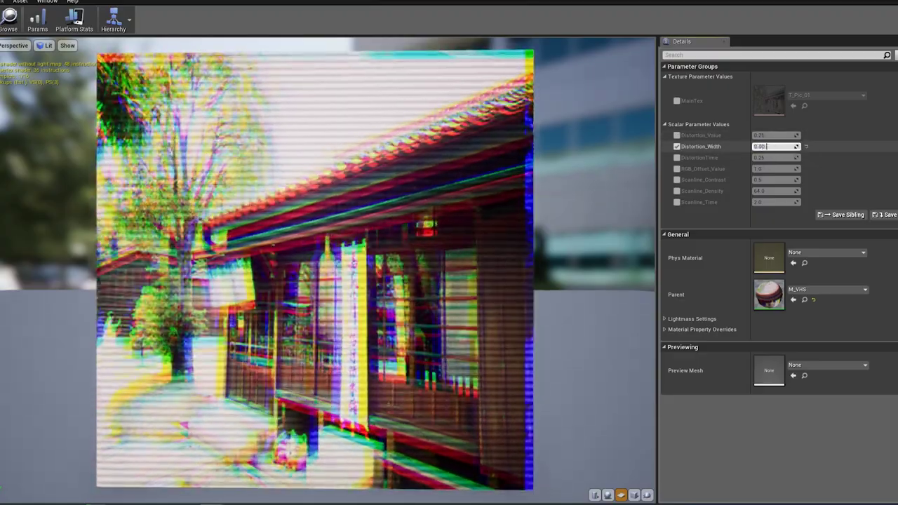
pyautogui.click(676, 146)
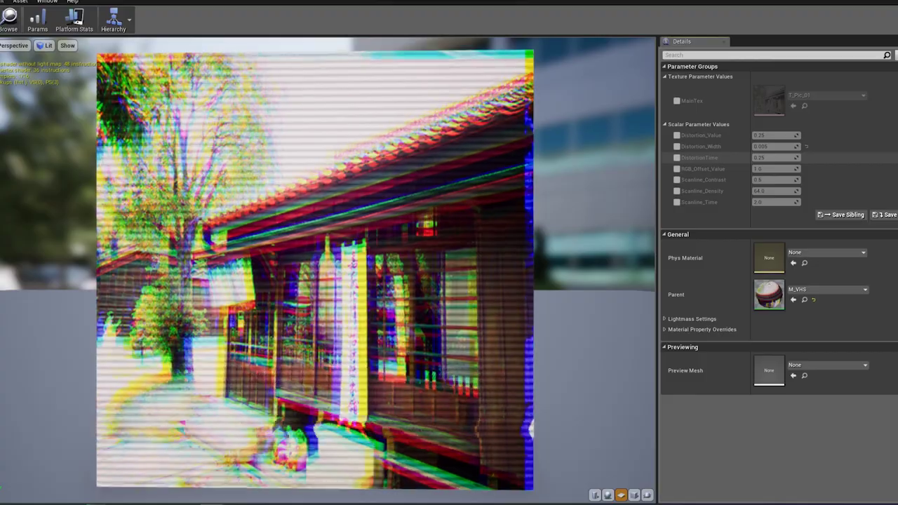
pyautogui.click(772, 157)
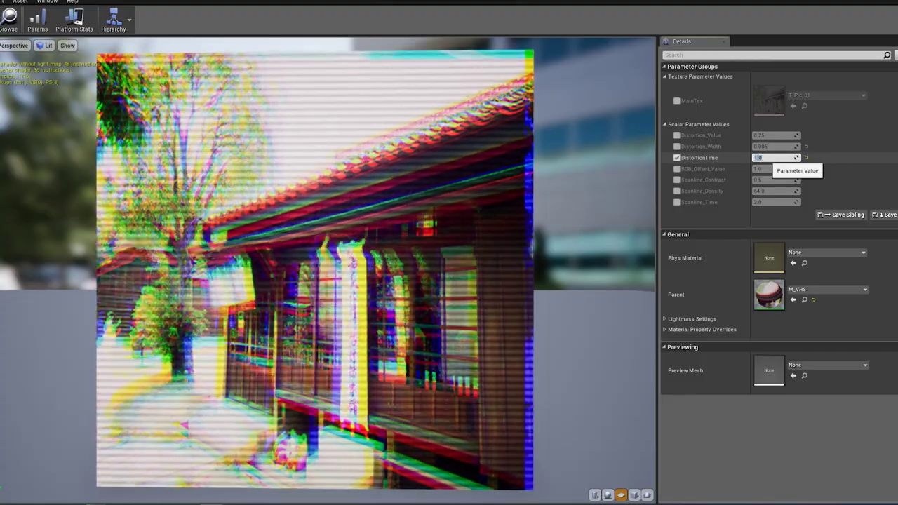
pyautogui.click(676, 157)
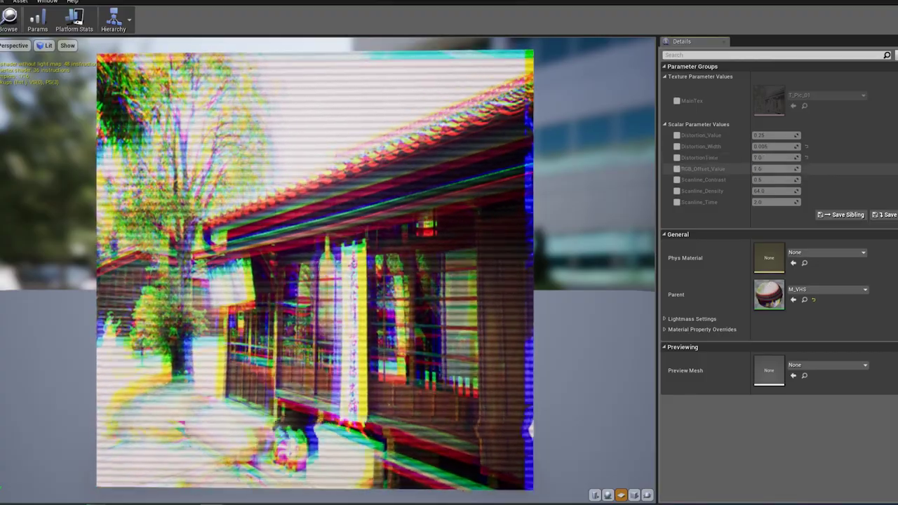
# Step: Set RGB_Offset_Value to 0, and try a higher Scanline_Contrast before unticking it
pyautogui.click(771, 168)
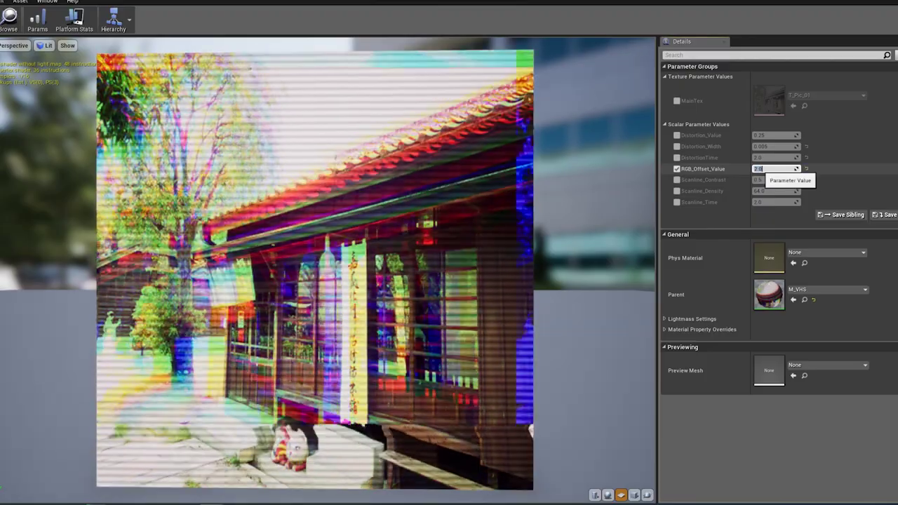
pyautogui.write('0')
pyautogui.press('Return')
pyautogui.click(676, 169)
pyautogui.moveTo(772, 180)
pyautogui.mouseDown()
pyautogui.moveTo(792, 179)
pyautogui.moveTo(757, 179)
pyautogui.mouseUp()
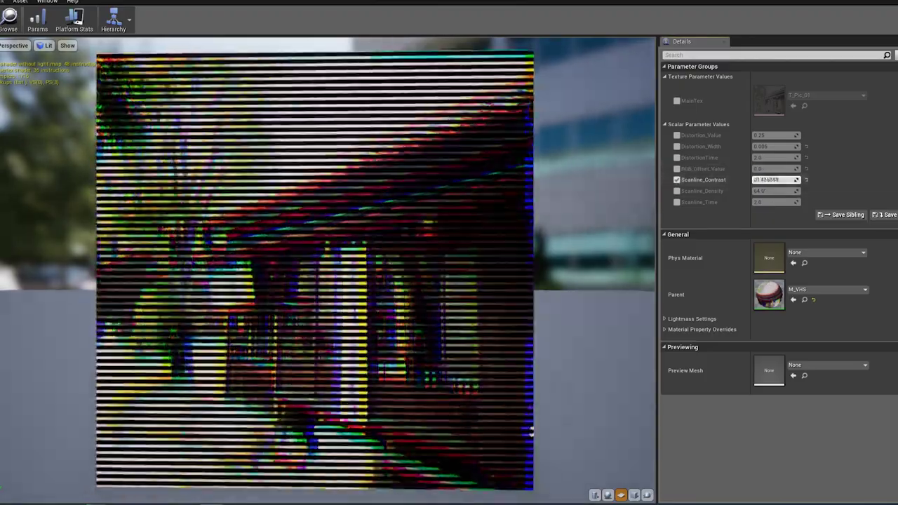
pyautogui.click(676, 180)
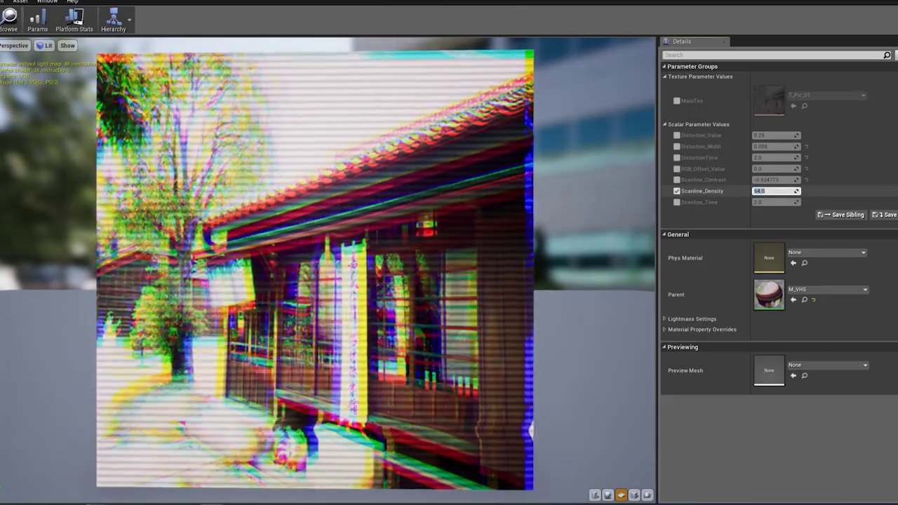
pyautogui.click(776, 191)
# Step: Change Scanline_Density and untick it, then enable Scanline_Time and enter 10
pyautogui.write('161')
pyautogui.press('Return')
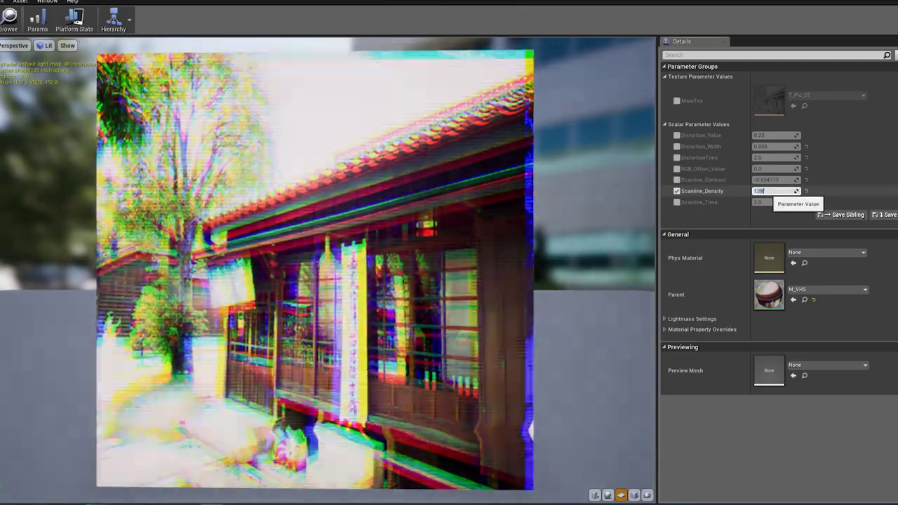
pyautogui.click(676, 191)
pyautogui.click(676, 201)
pyautogui.doubleClick(772, 202)
pyautogui.write('10')
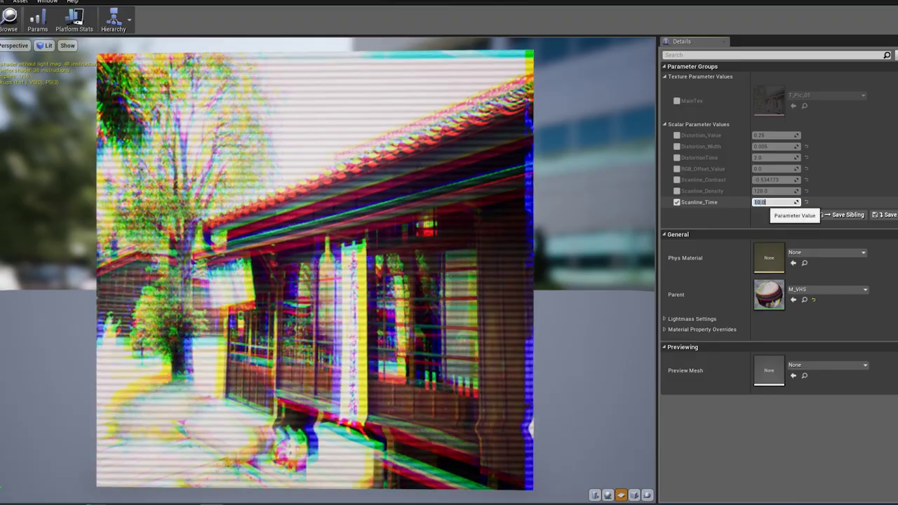